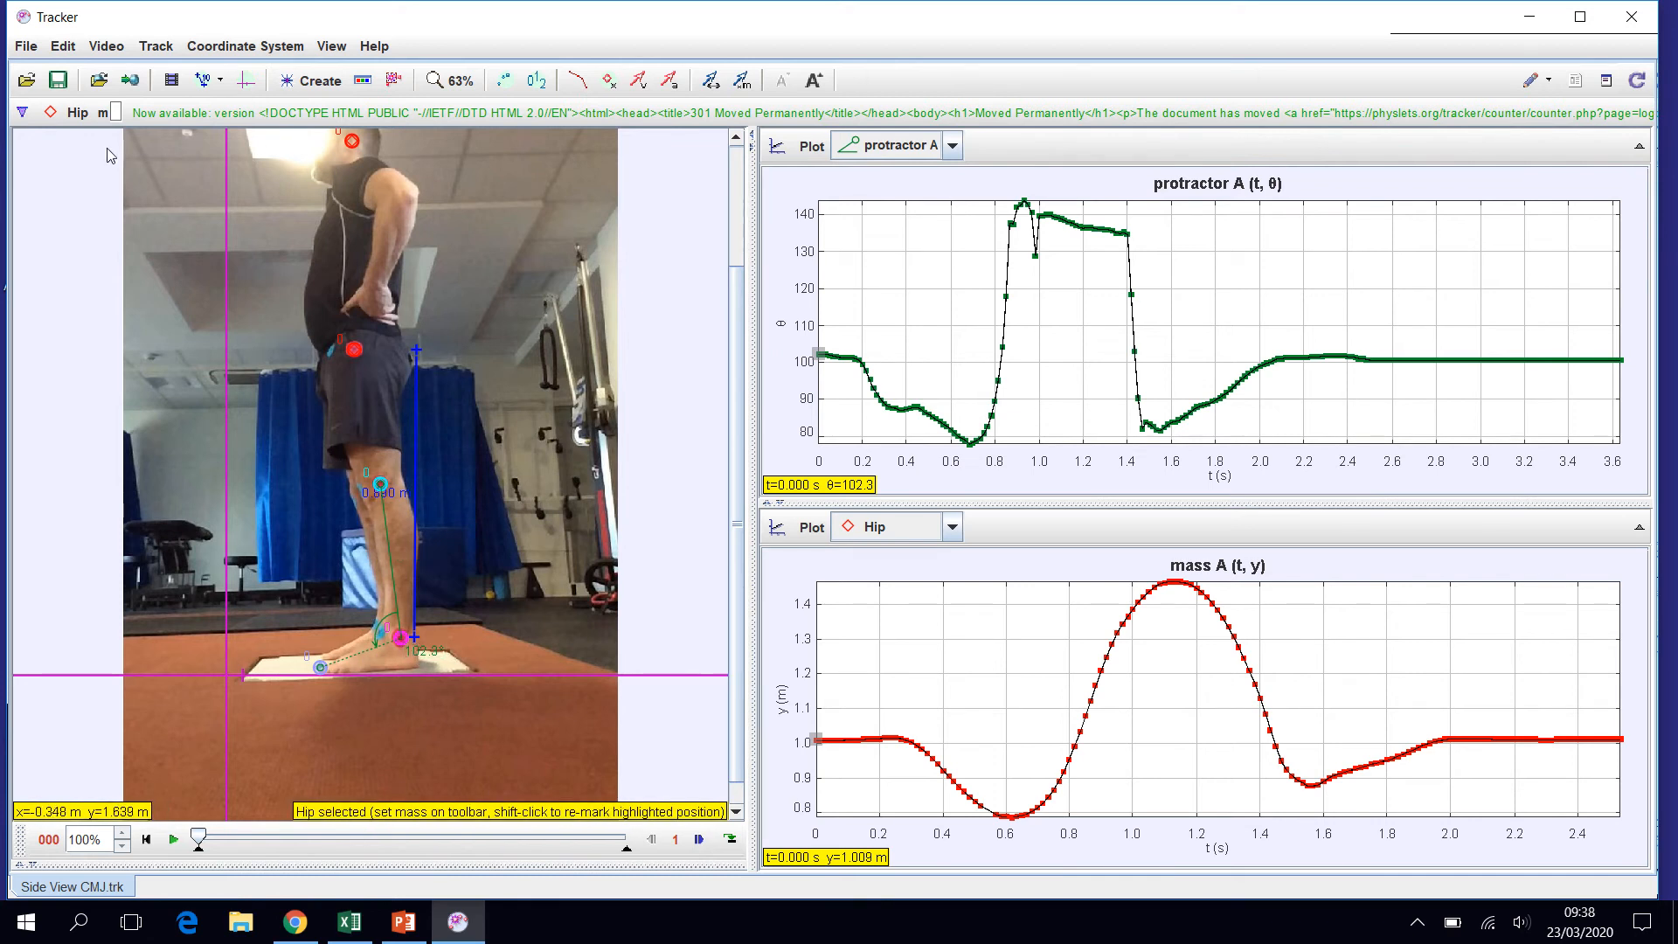
# - Rename the mass B track to Knee
pyautogui.click(76, 114)
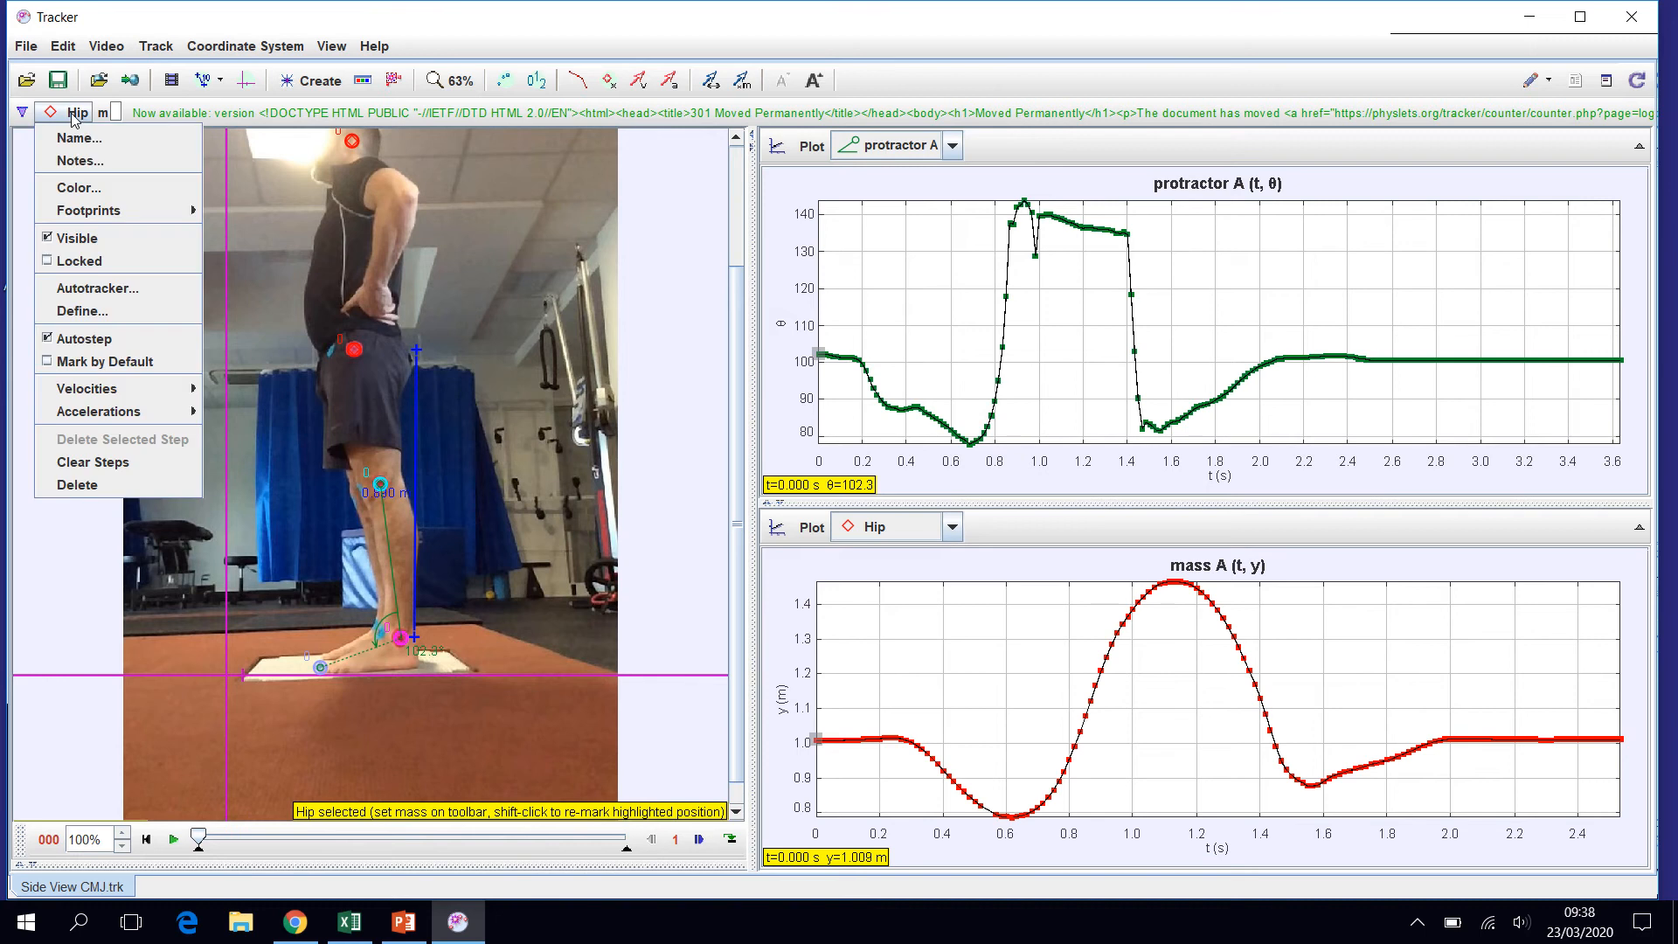
pyautogui.click(22, 112)
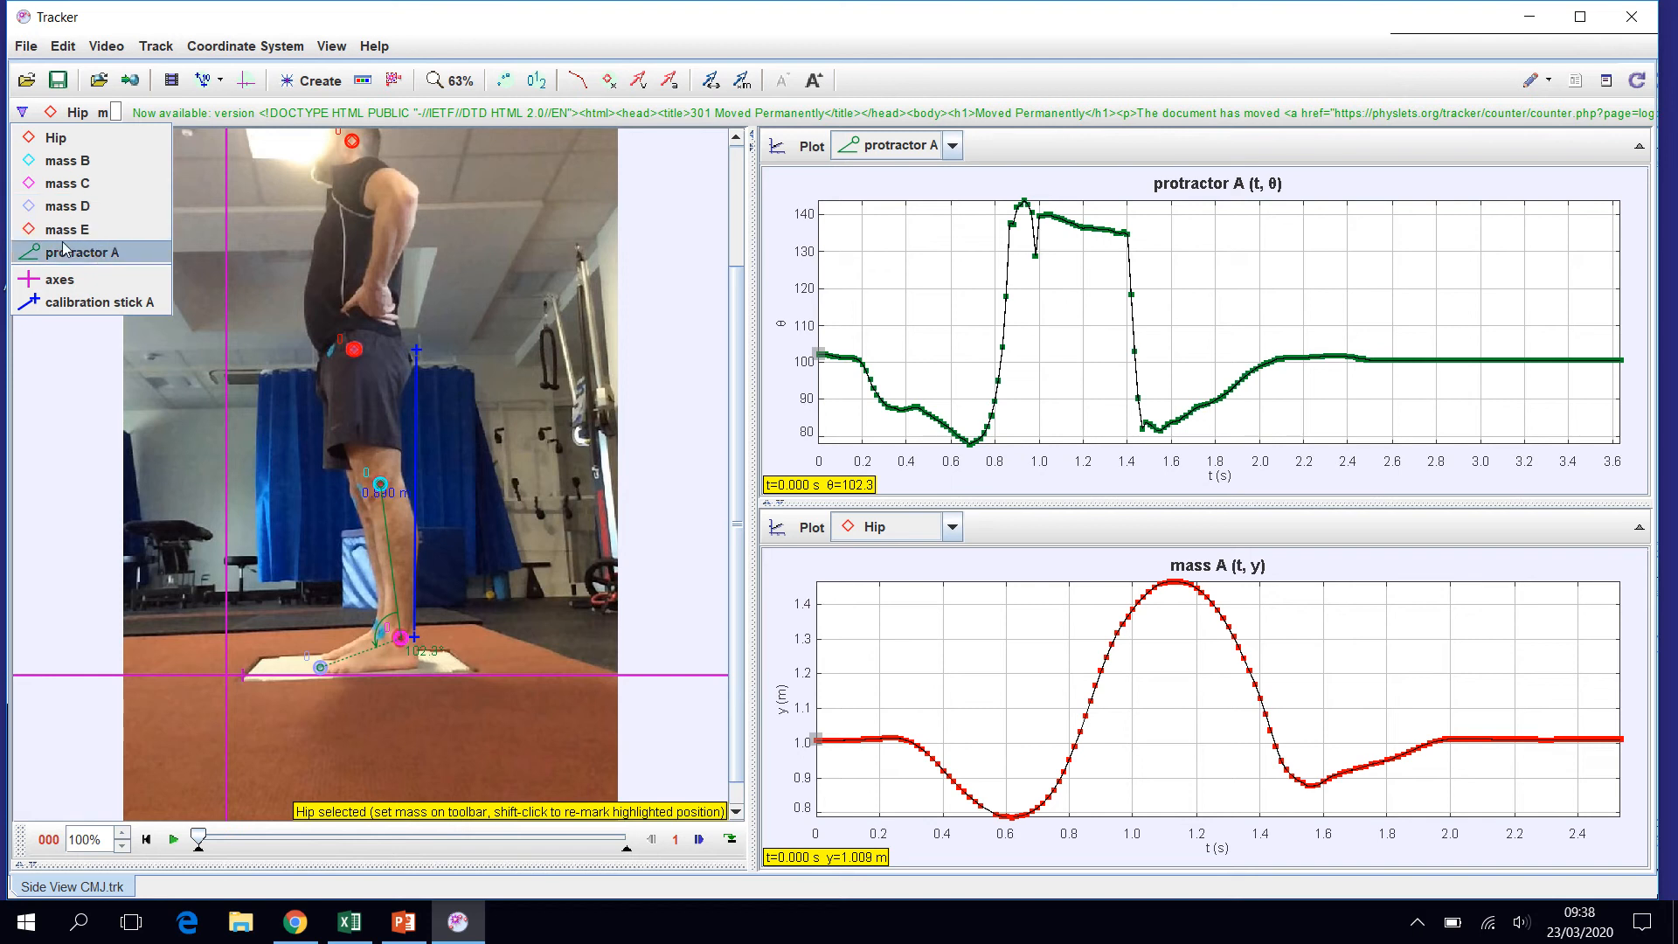
pyautogui.click(61, 162)
pyautogui.click(87, 114)
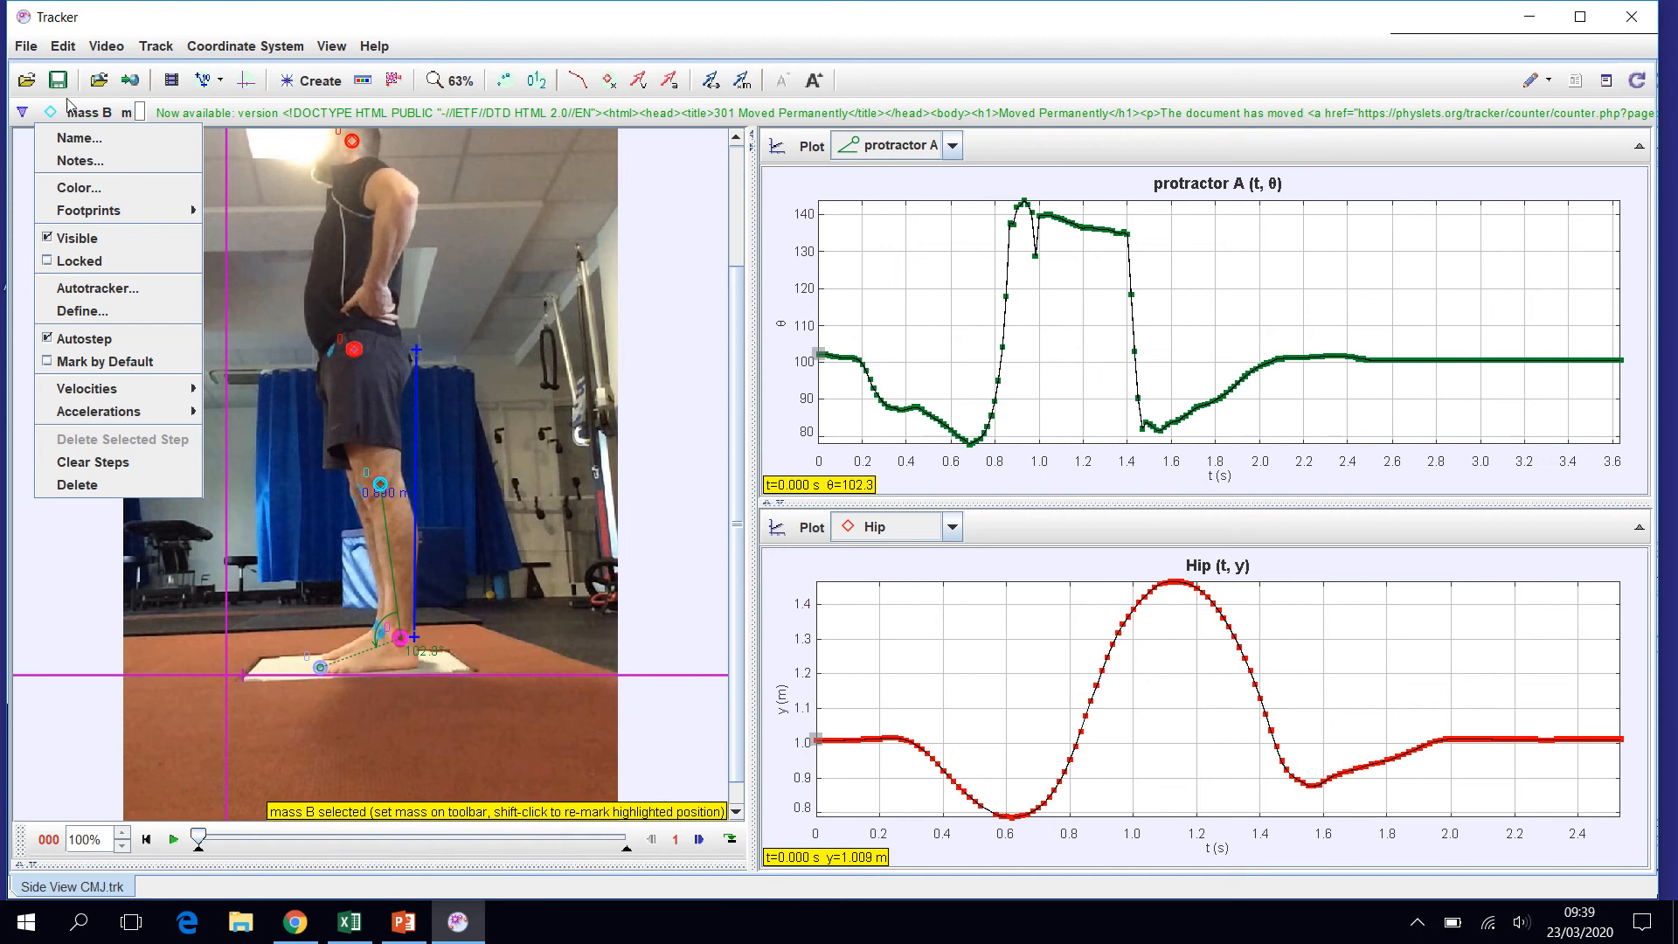
pyautogui.click(69, 140)
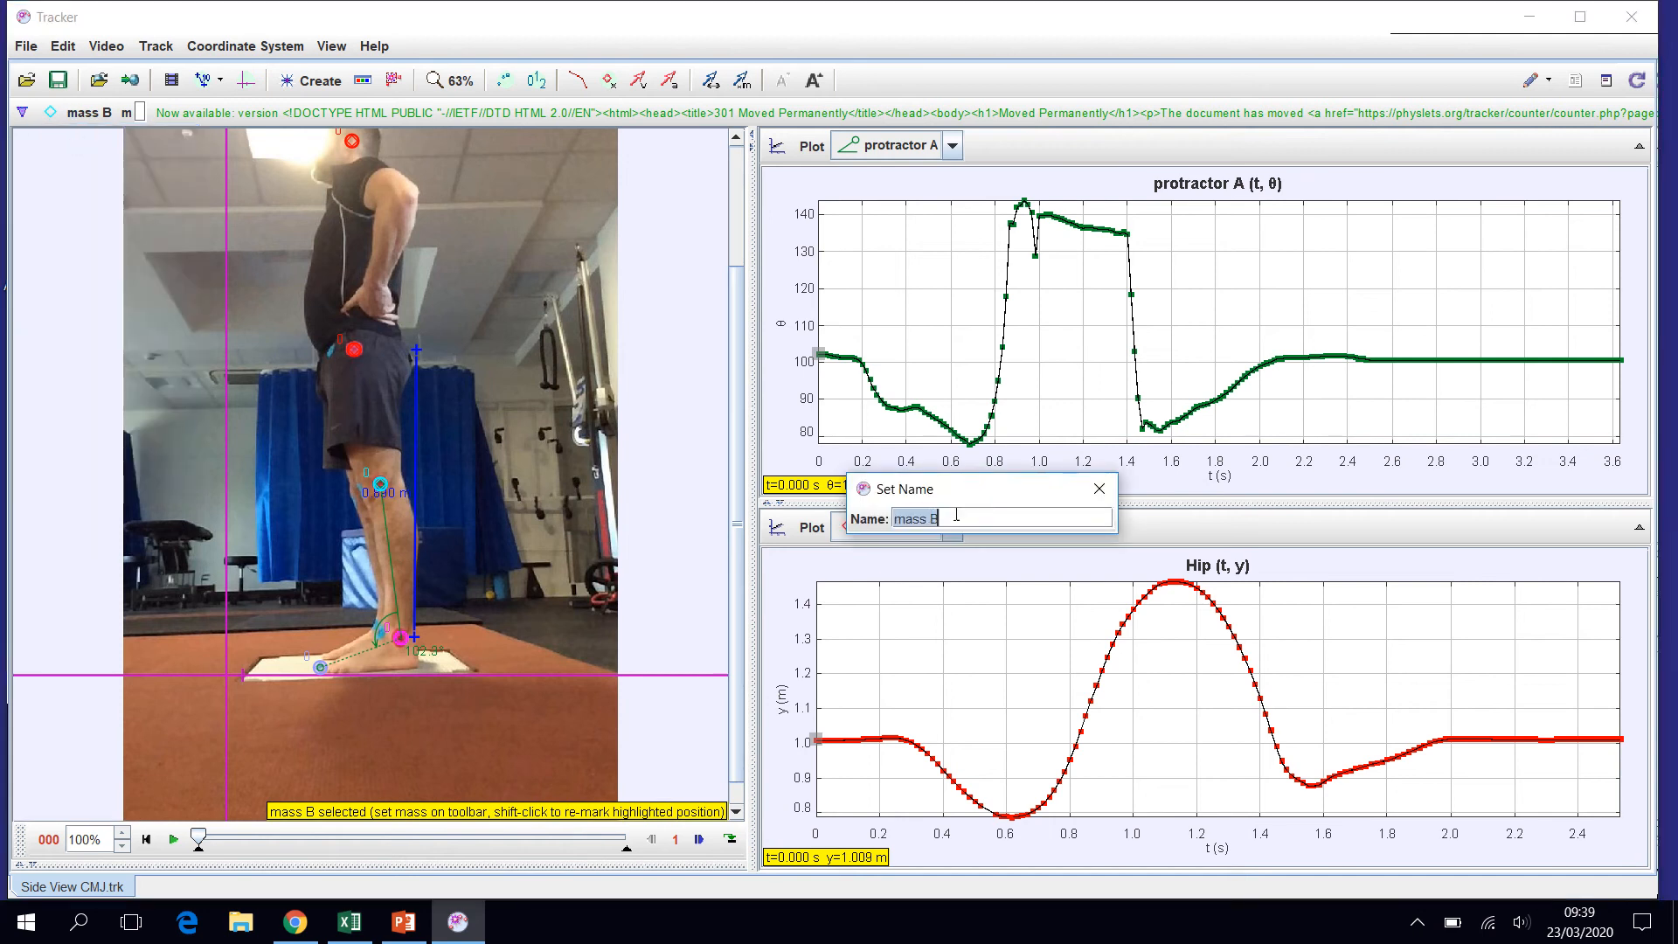
pyautogui.moveTo(980, 479); pyautogui.dragTo(968, 468)
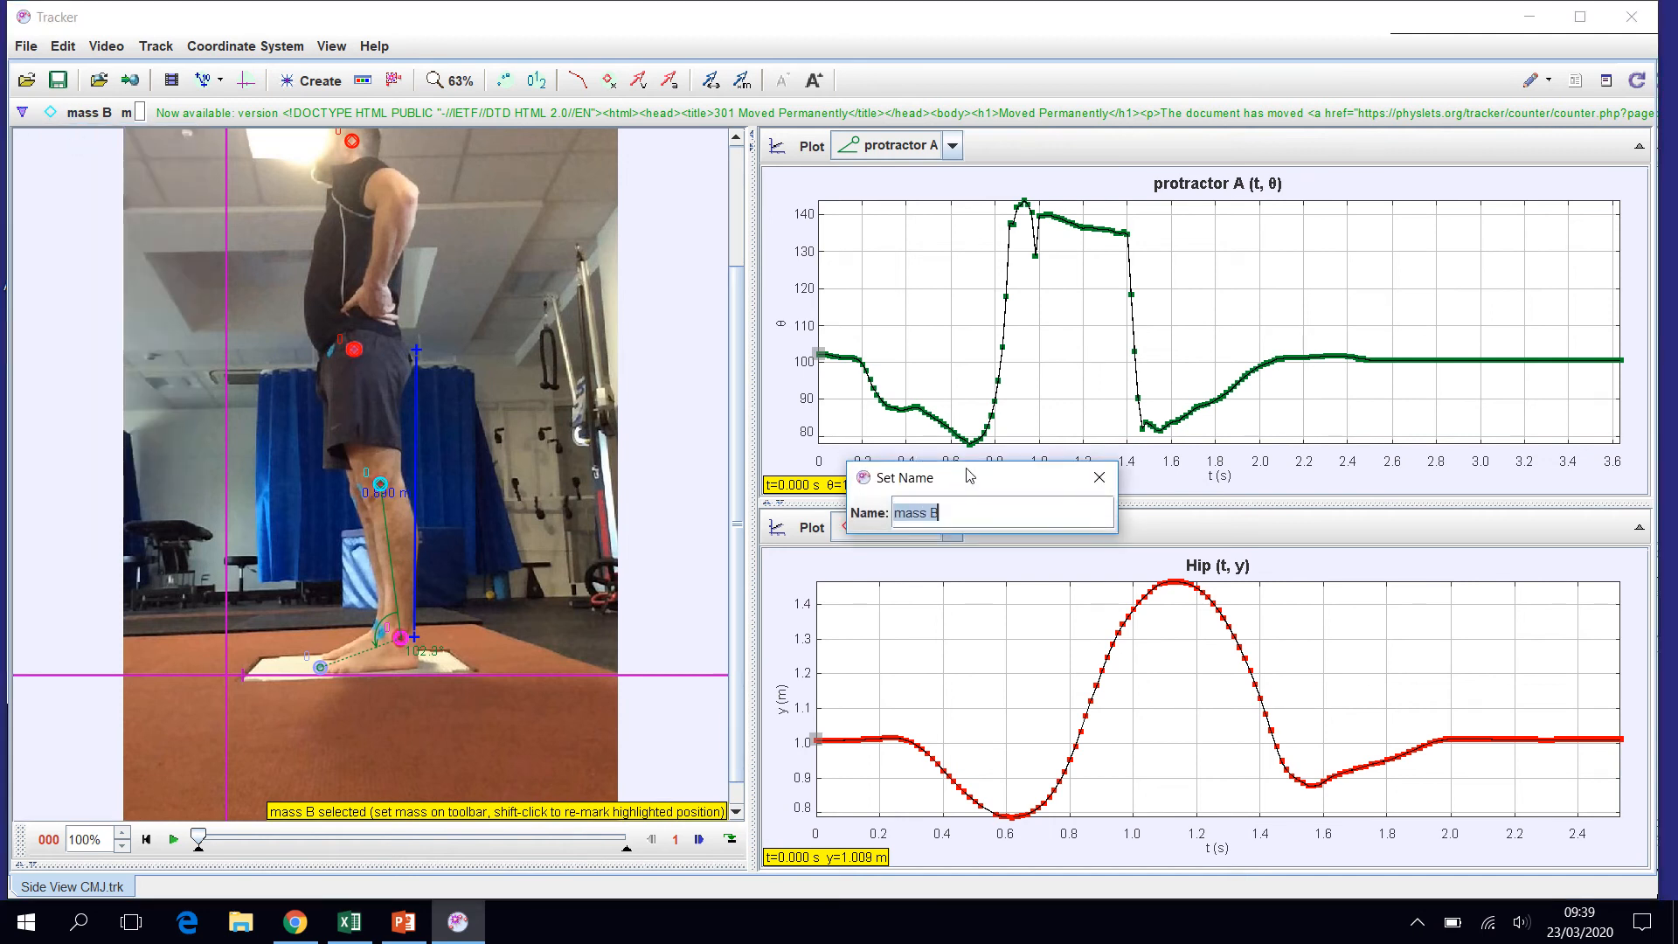
pyautogui.write('Knee')
pyautogui.press('Return')
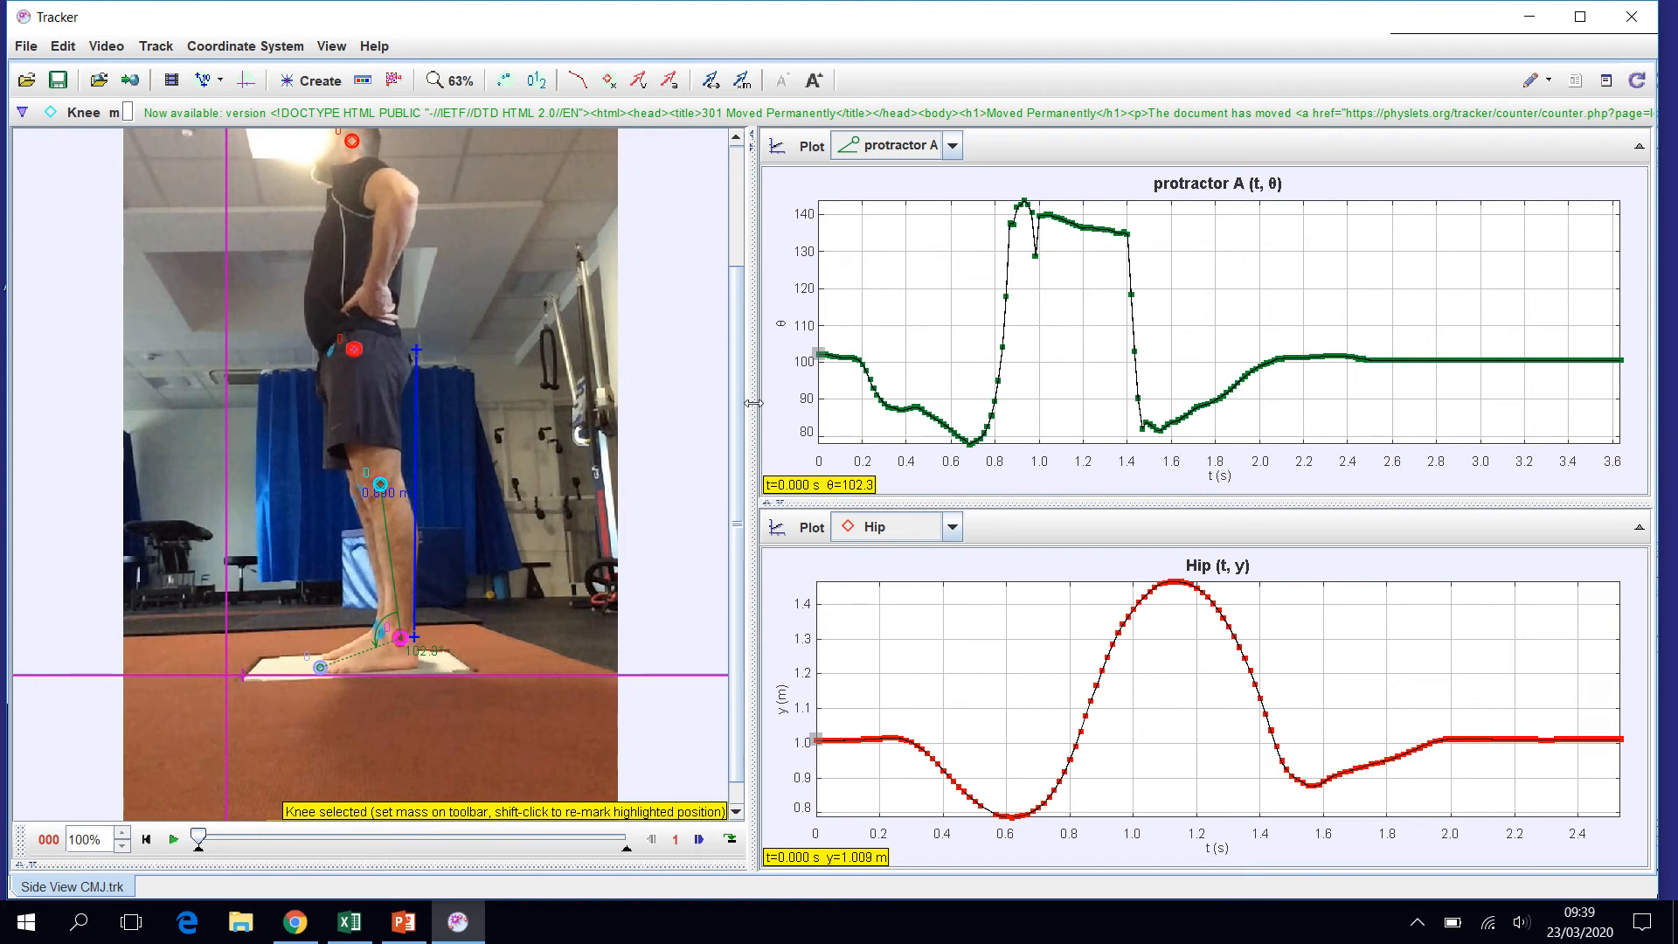
# - Widen the plot area and check protractor A's data as a table, returning it to the plot view
pyautogui.moveTo(753, 403); pyautogui.dragTo(689, 403)
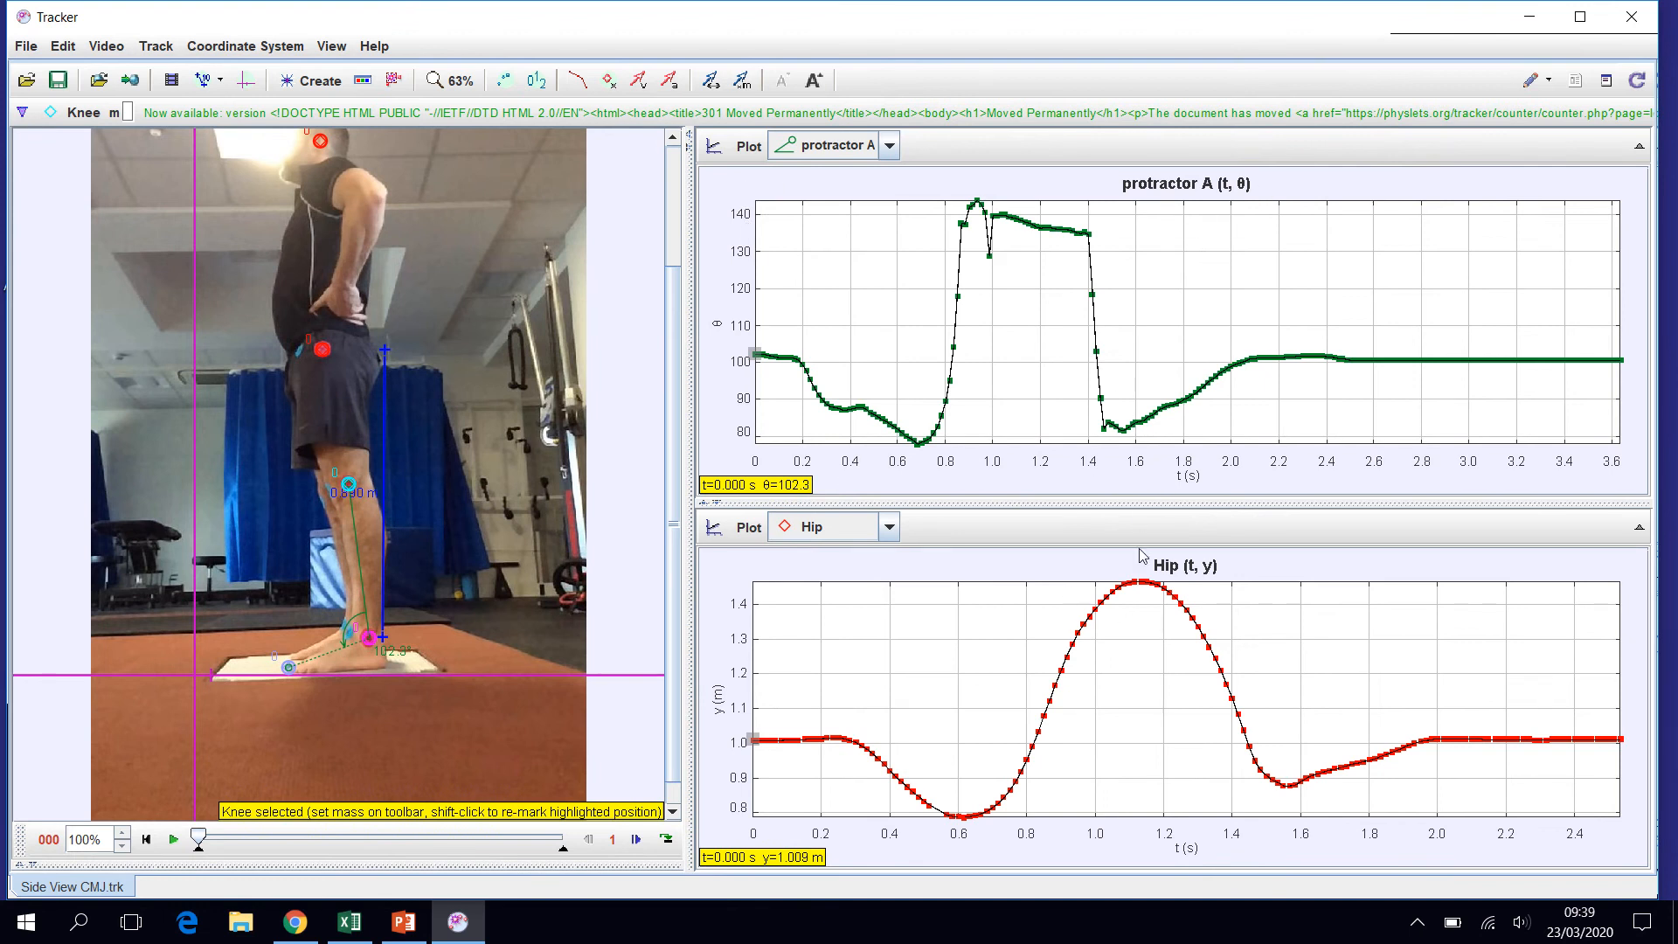
pyautogui.click(714, 146)
pyautogui.click(734, 201)
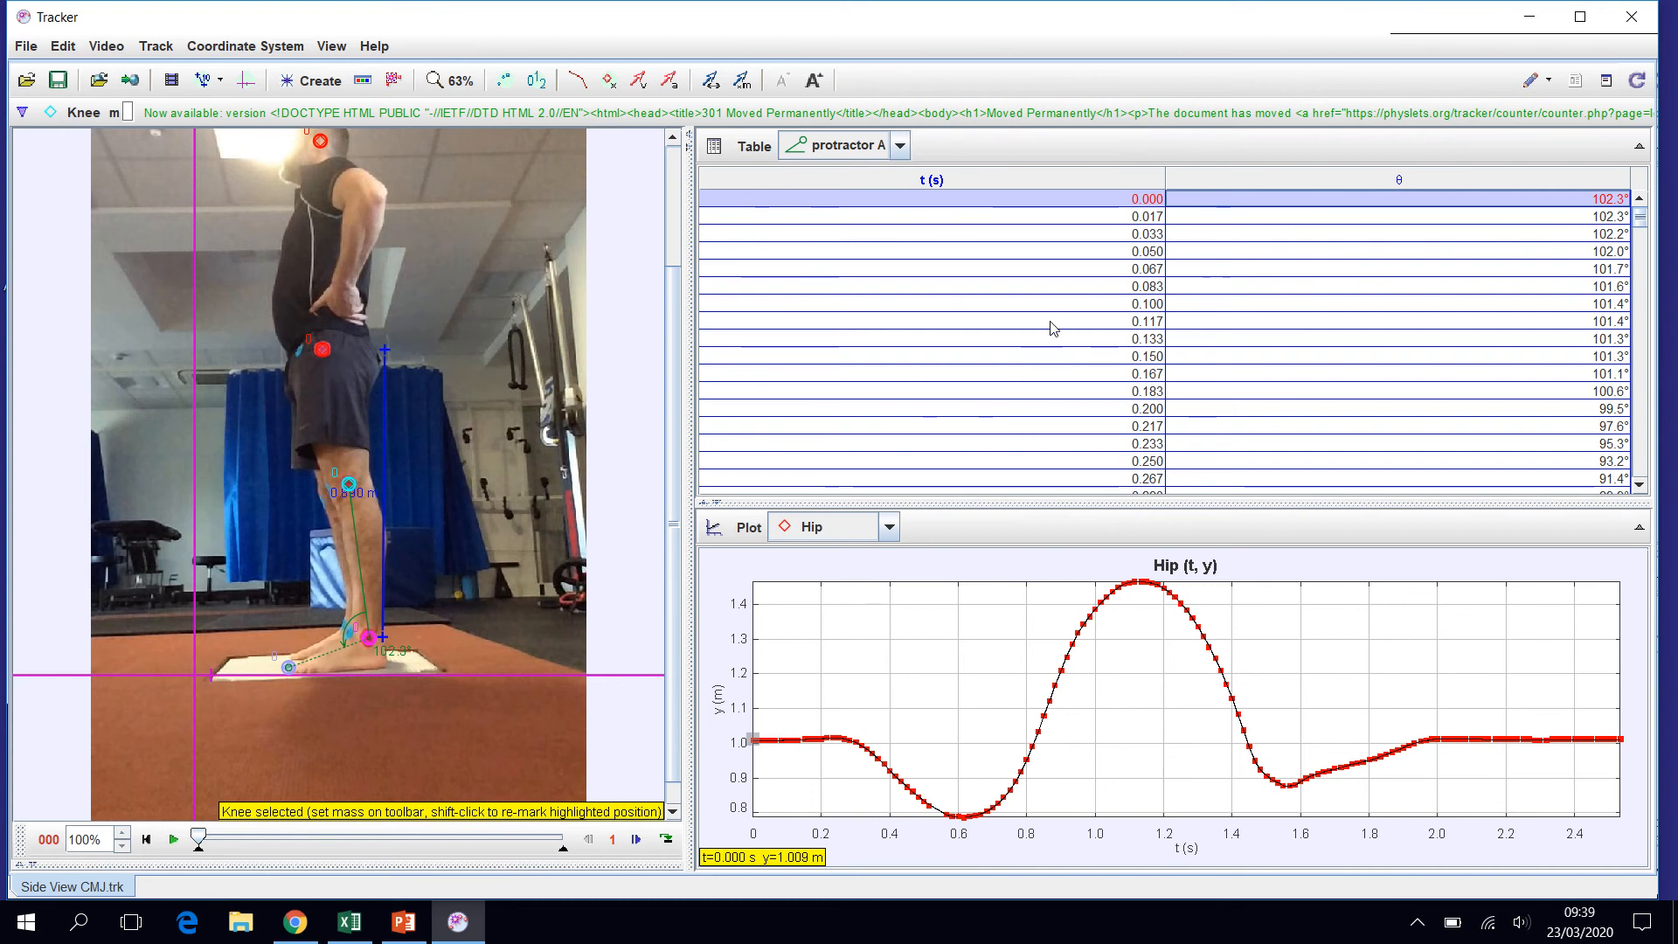
pyautogui.click(714, 147)
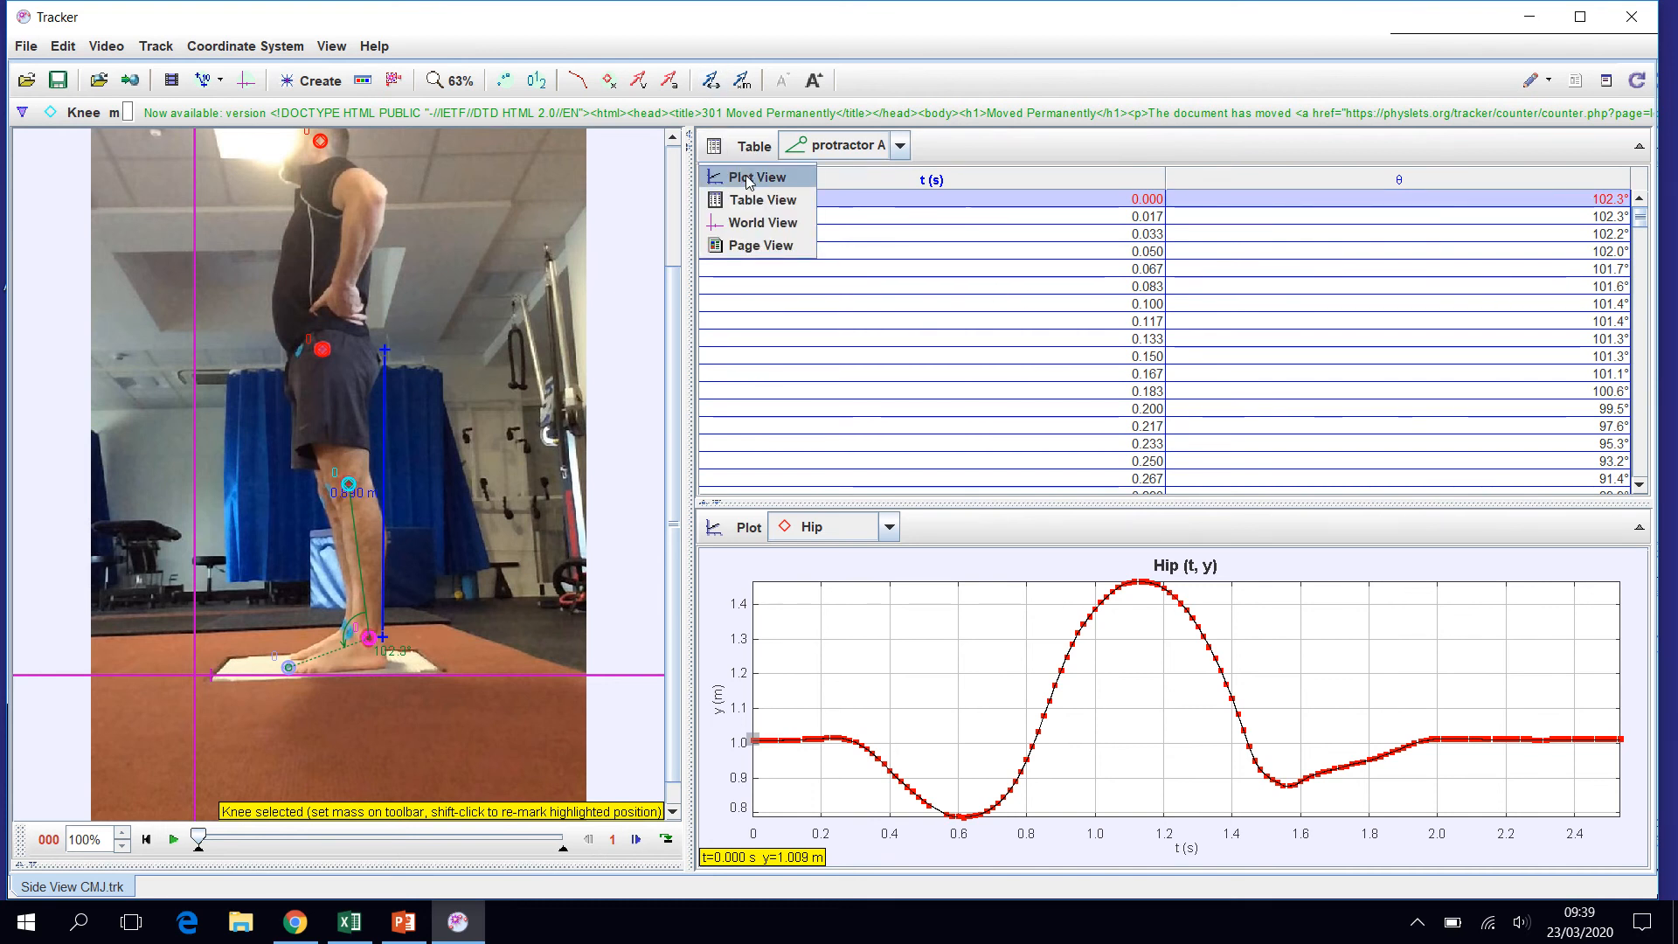
pyautogui.click(748, 179)
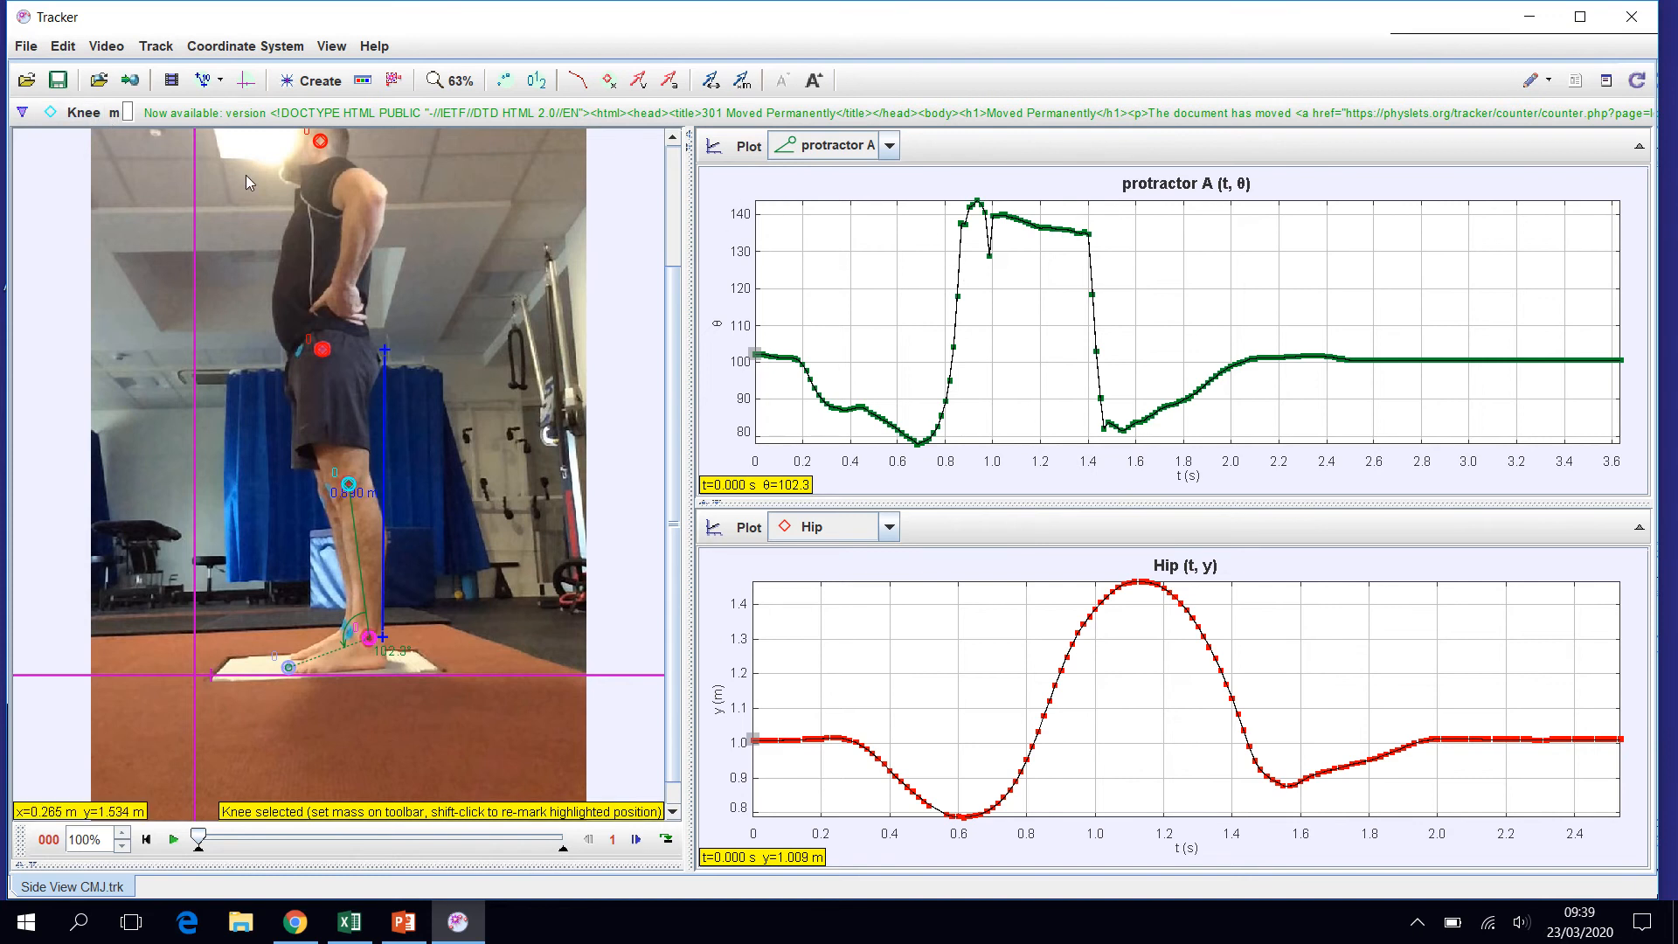
# - Rename the protractor A track to Ankle Angle
pyautogui.click(23, 116)
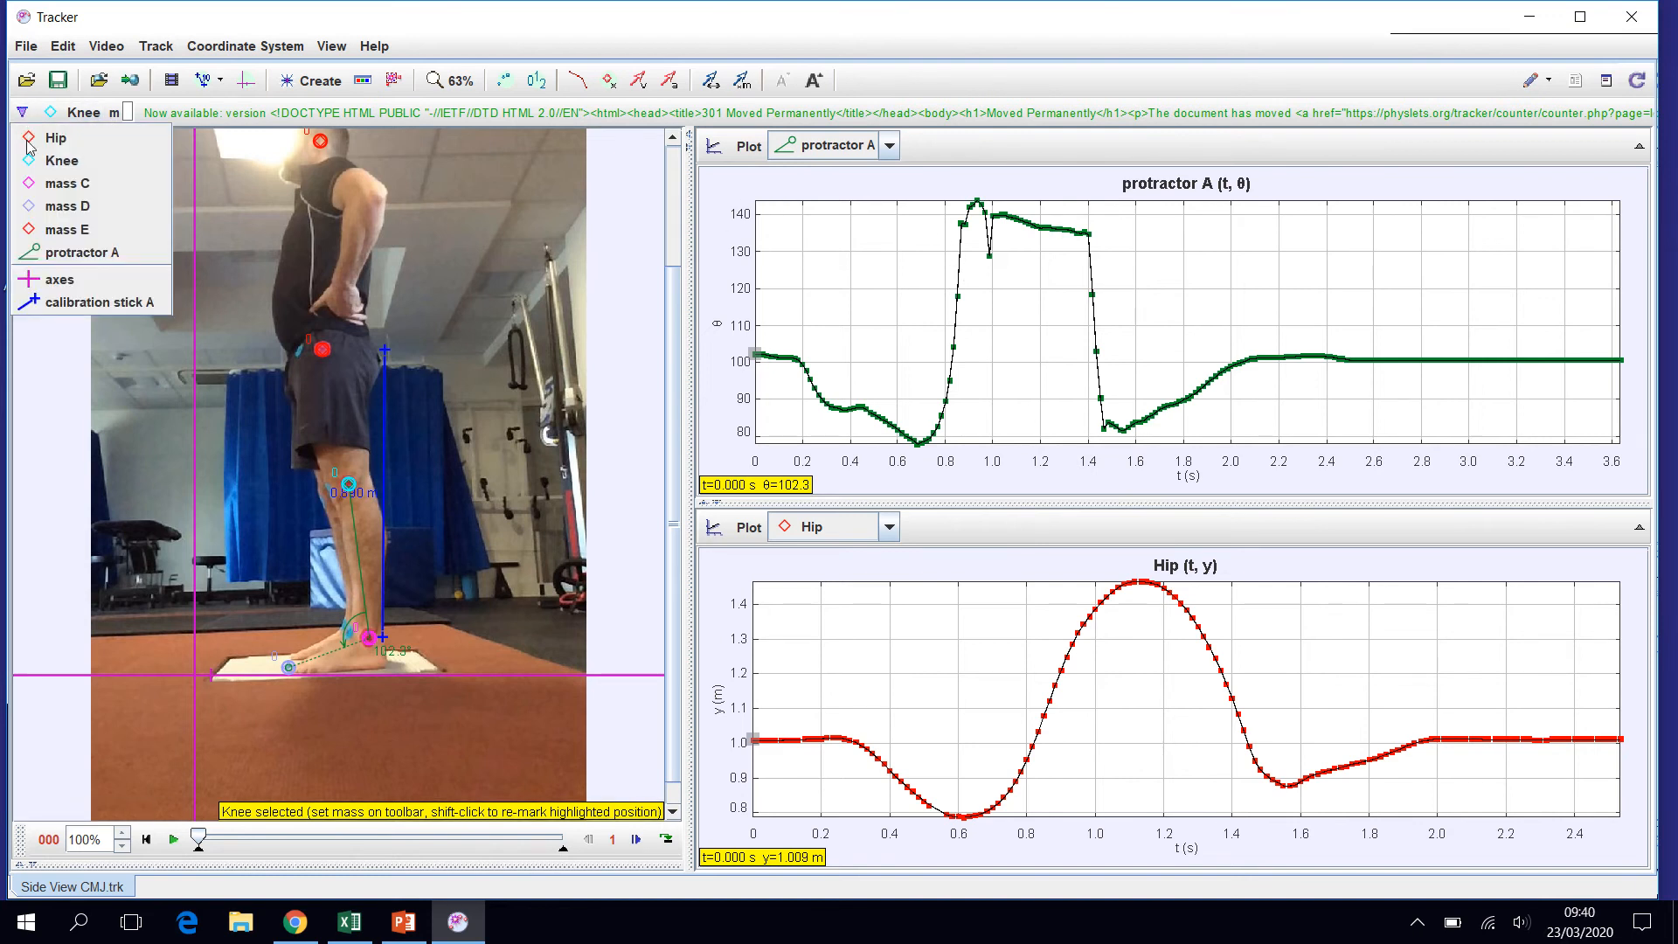
pyautogui.click(83, 252)
pyautogui.click(91, 112)
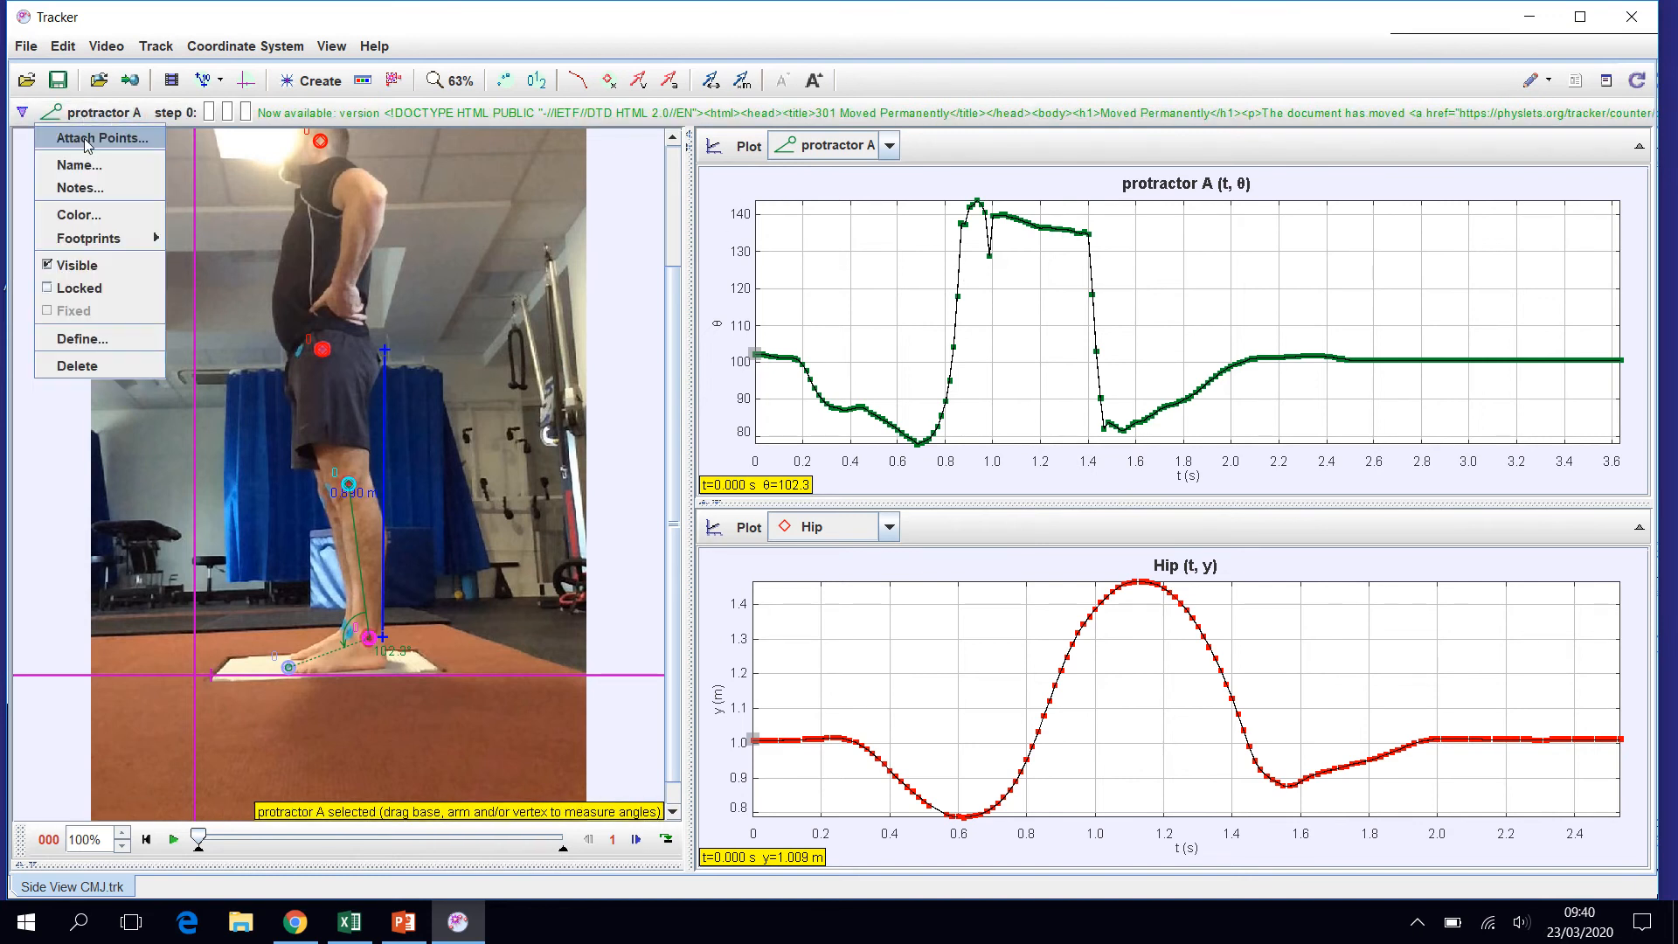
pyautogui.click(79, 167)
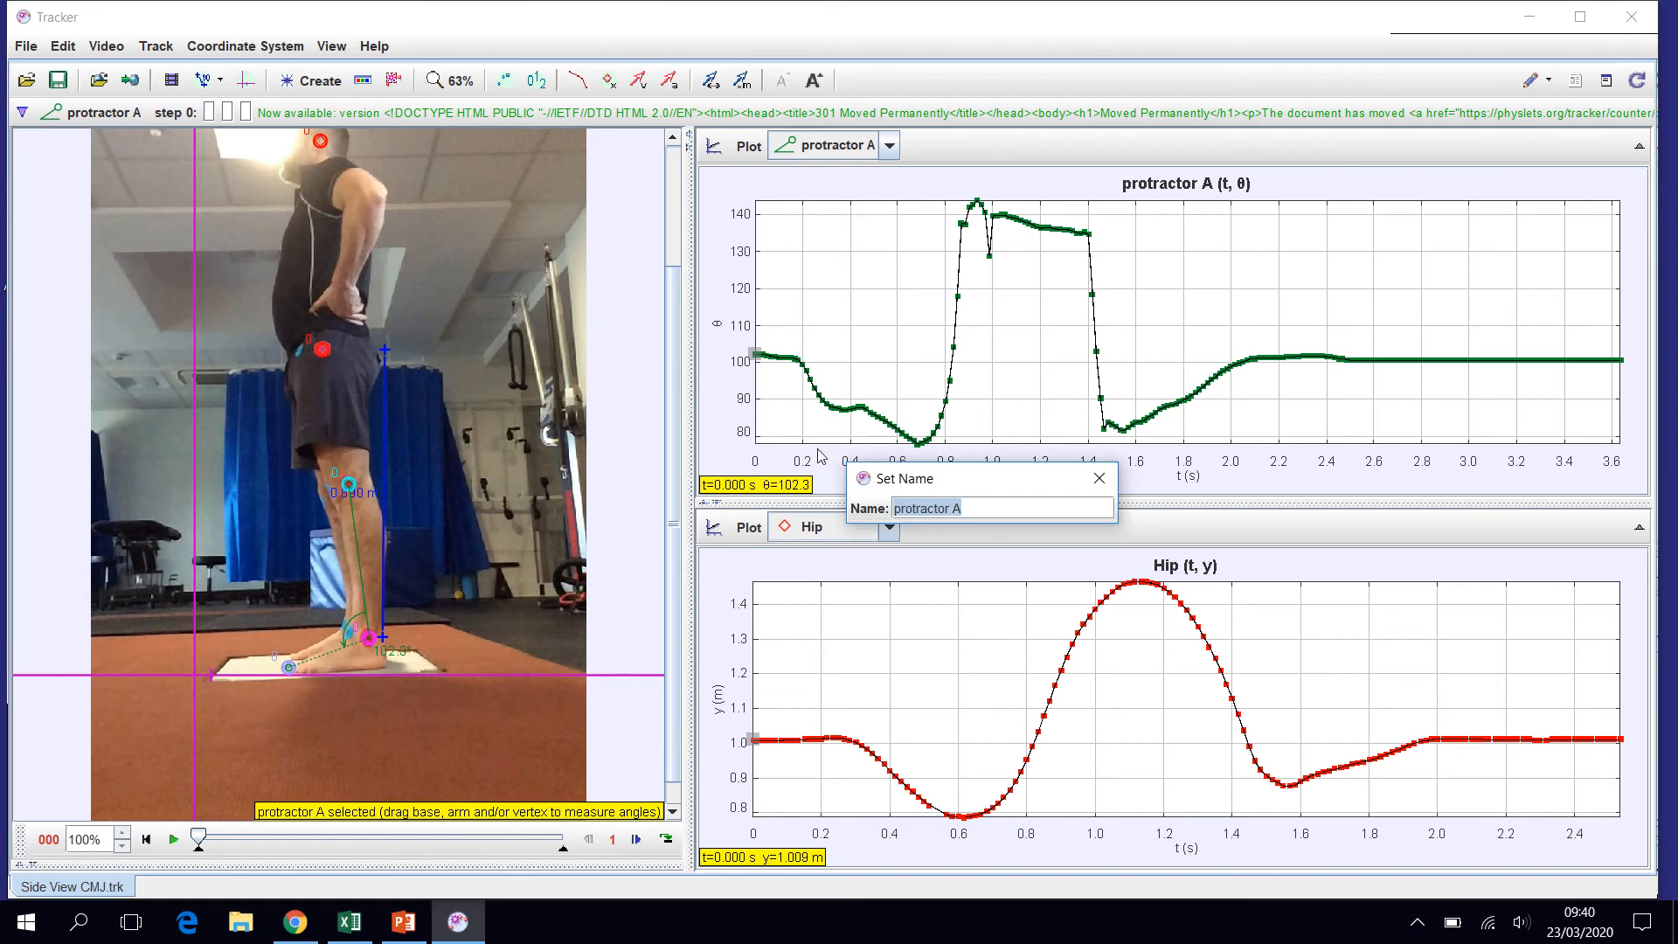
pyautogui.write('Ankle Angle')
pyautogui.press('Return')
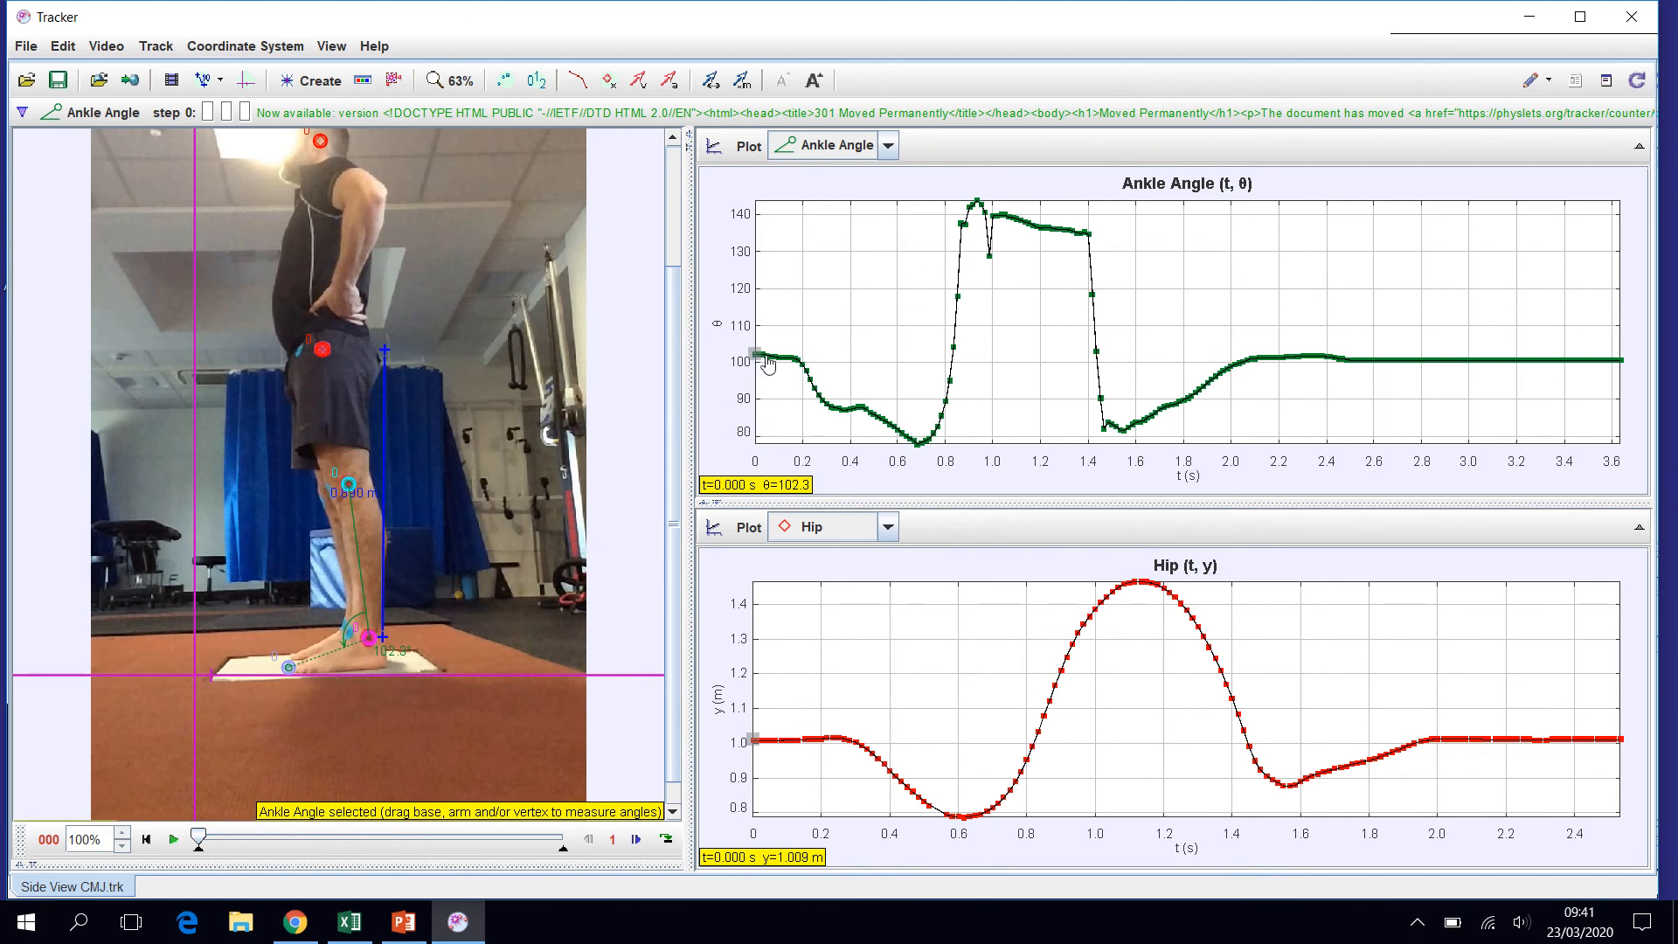
# - Play the jump video in sections, pausing at frame 41 and at frame 58, to follow the tracked points on both plots
pyautogui.click(174, 840)
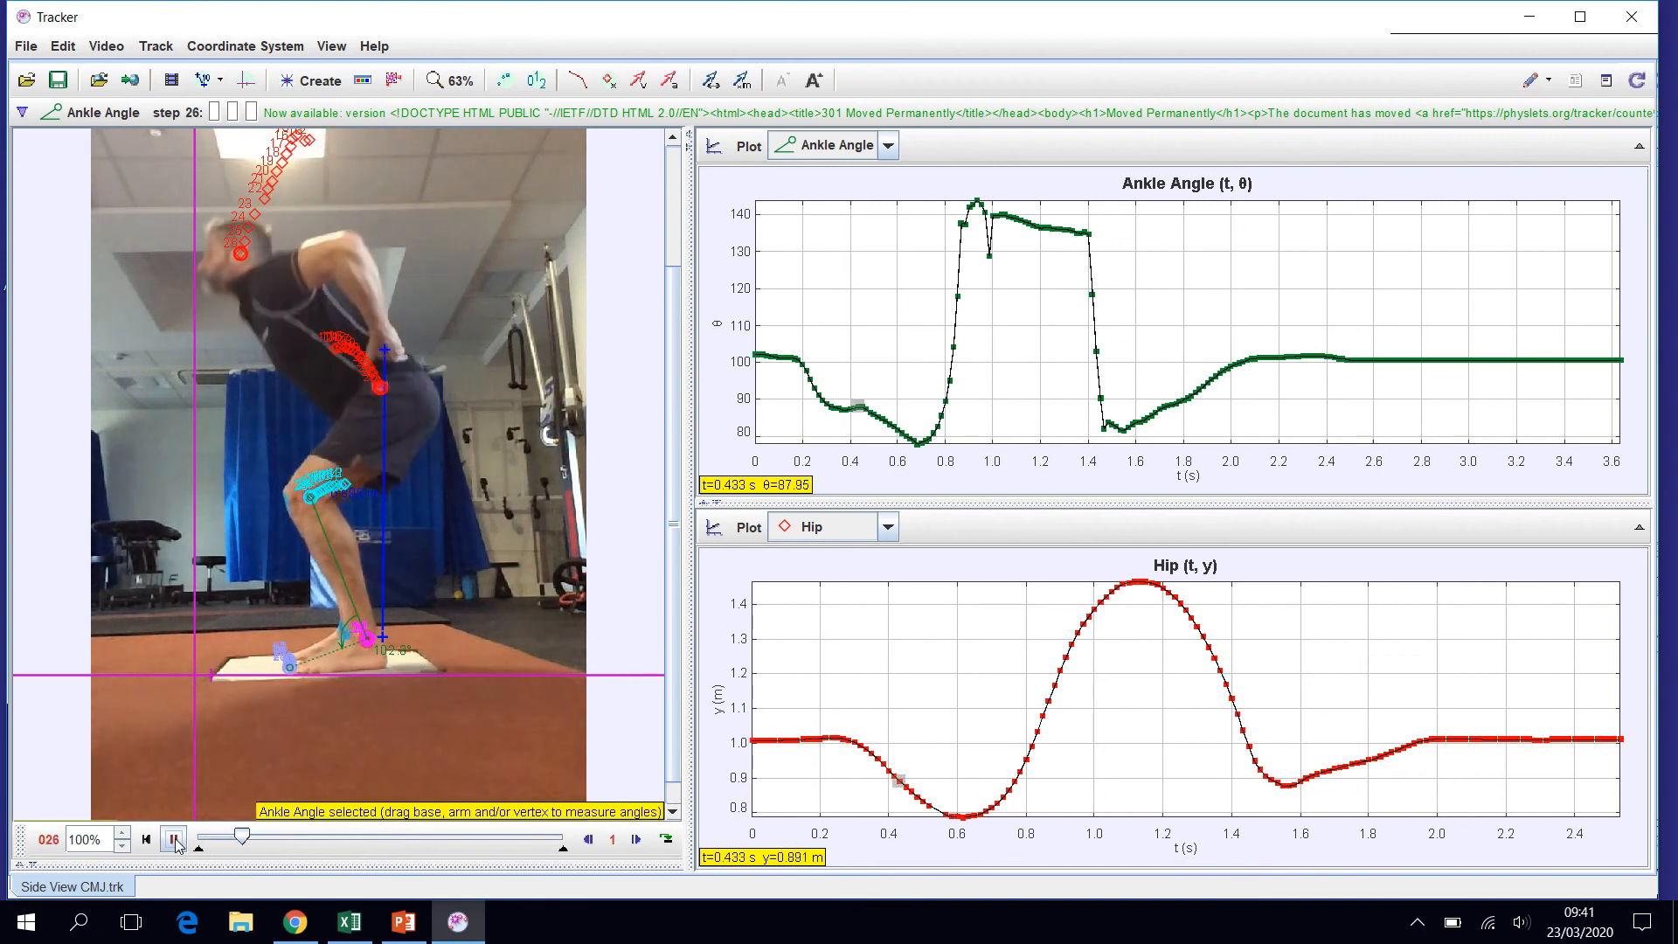
pyautogui.click(174, 840)
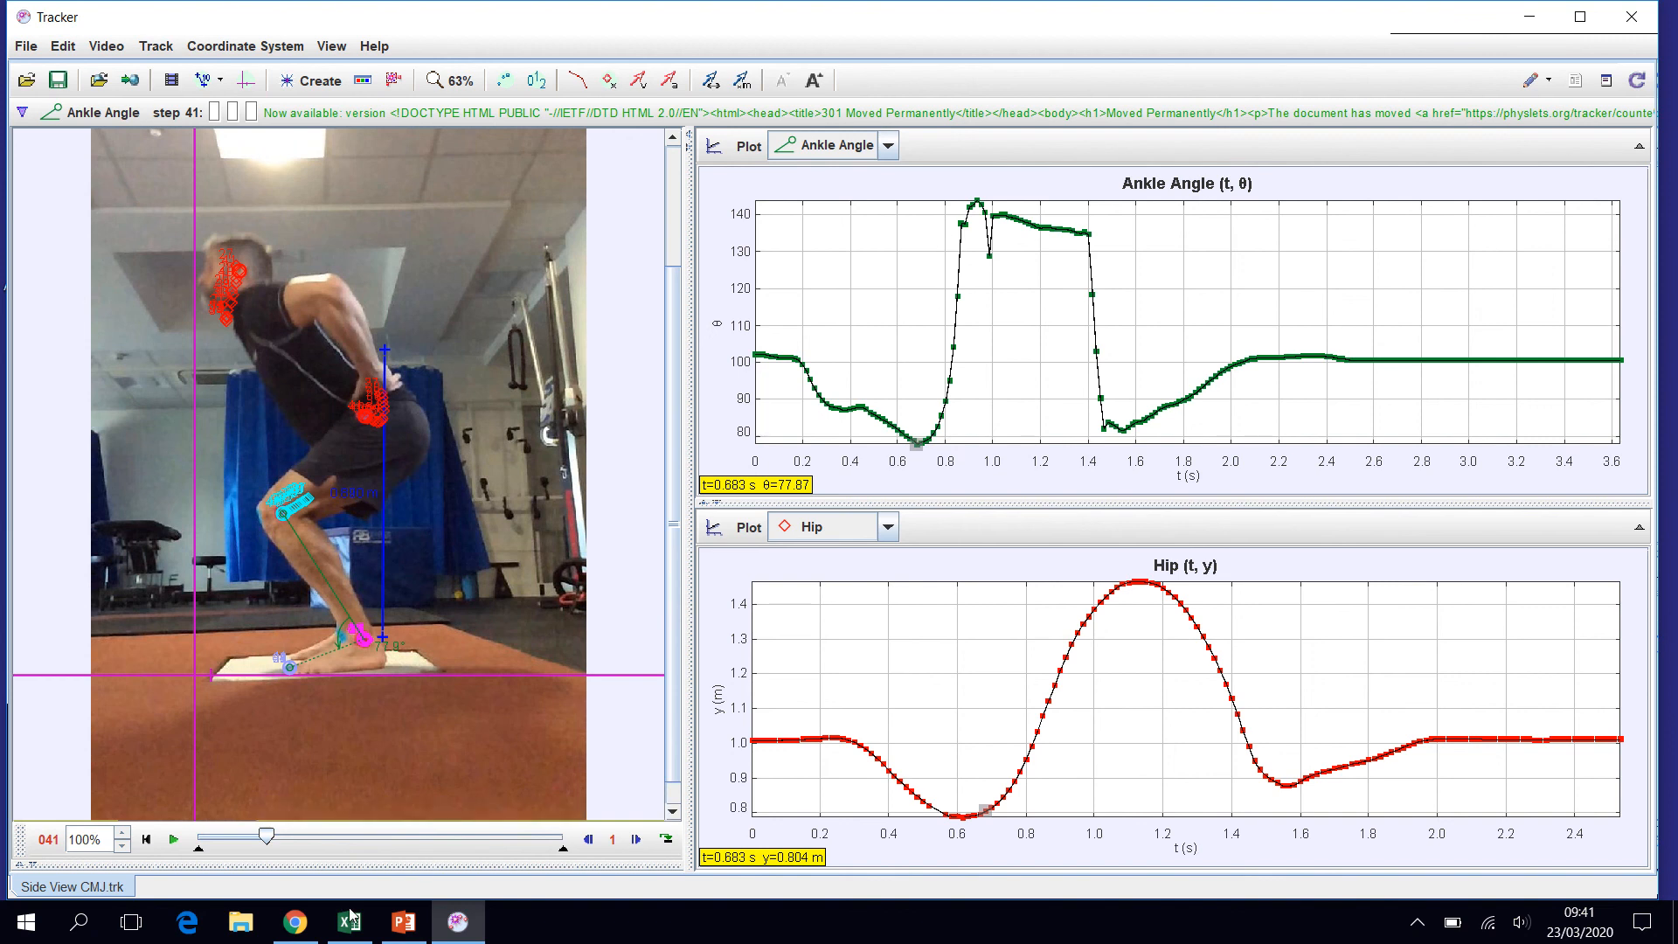
pyautogui.click(173, 841)
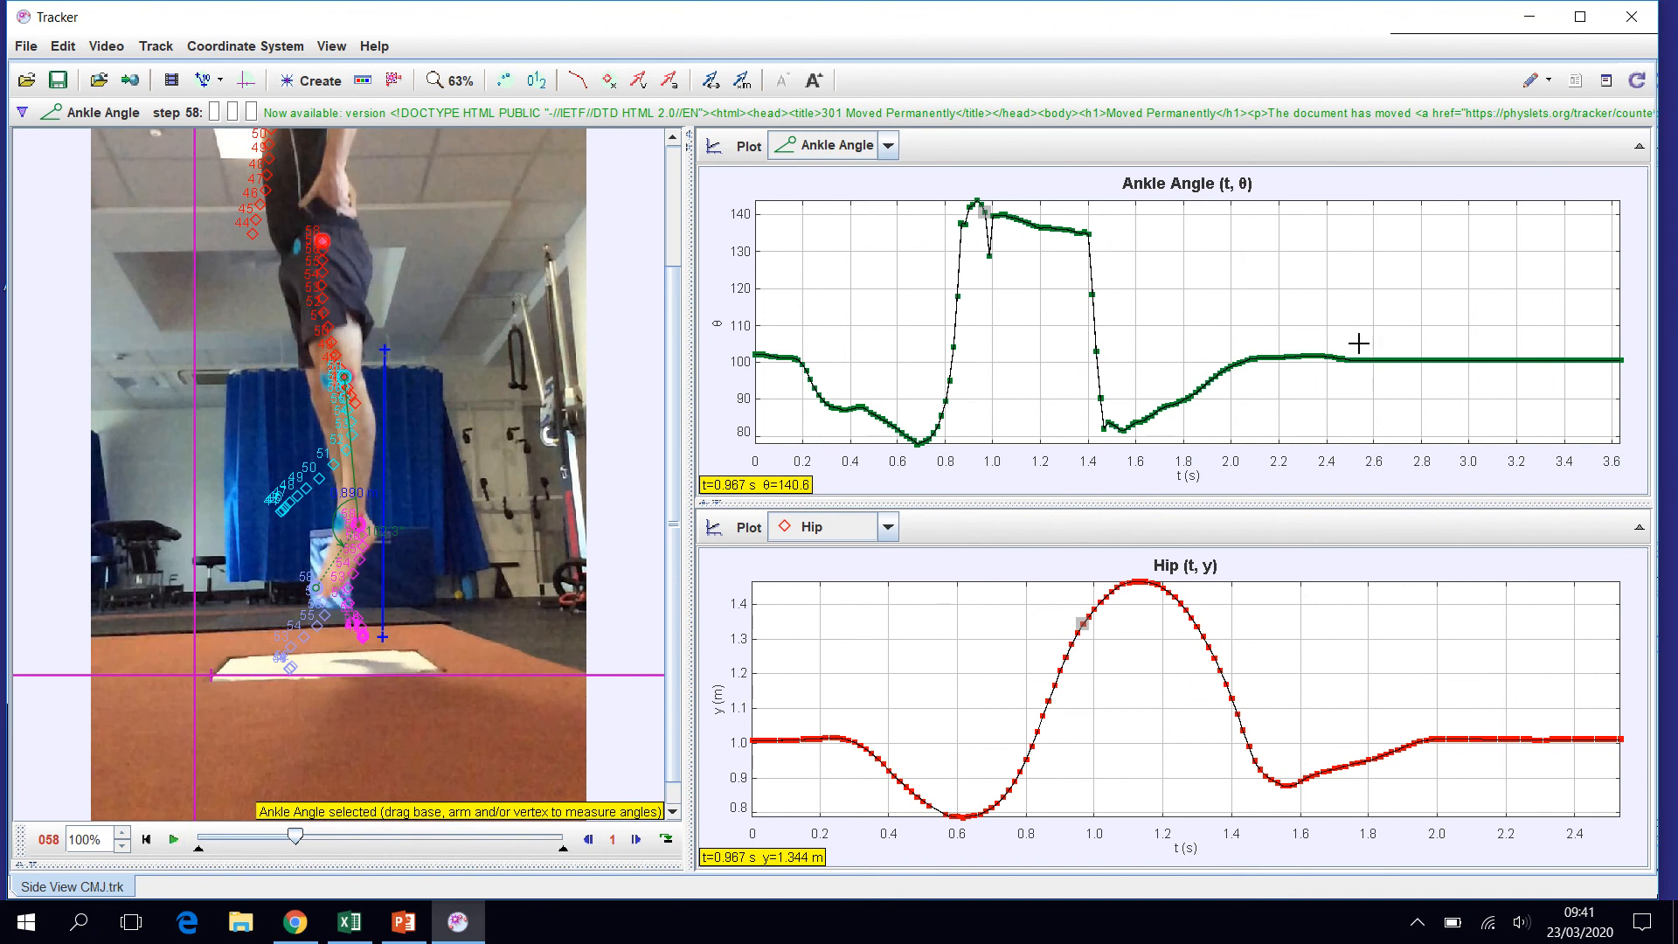
# - Check the Hip data as a table, then return to the plot view with Hip as the plotted track
pyautogui.click(737, 531)
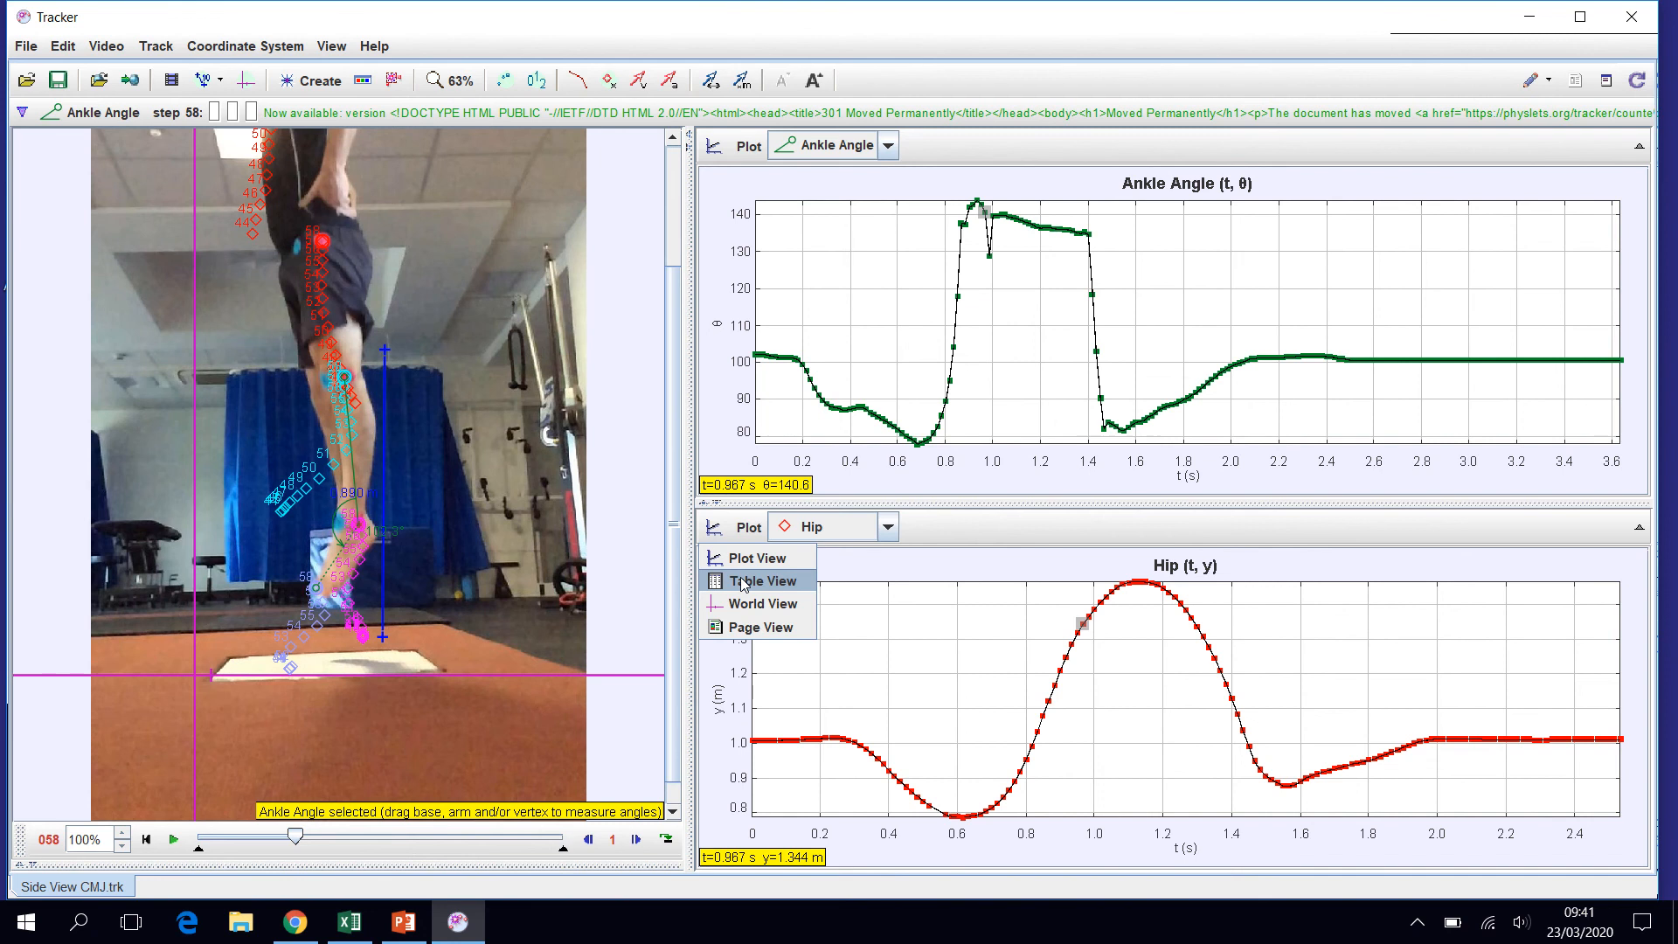
pyautogui.click(744, 583)
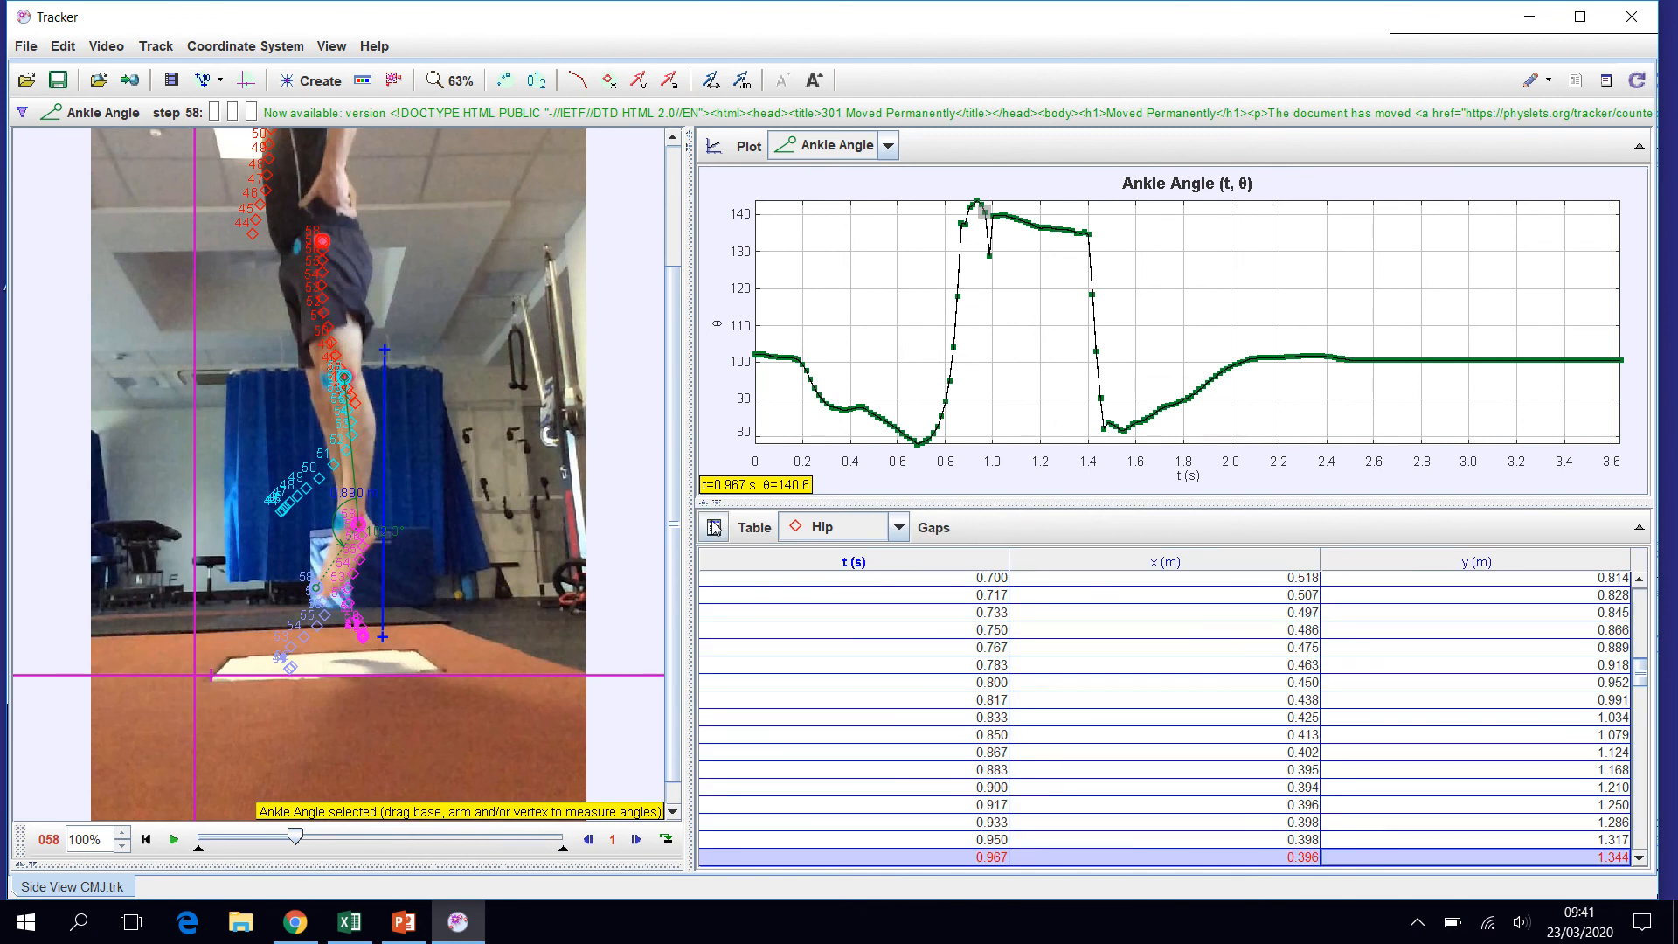
pyautogui.click(737, 528)
pyautogui.click(747, 559)
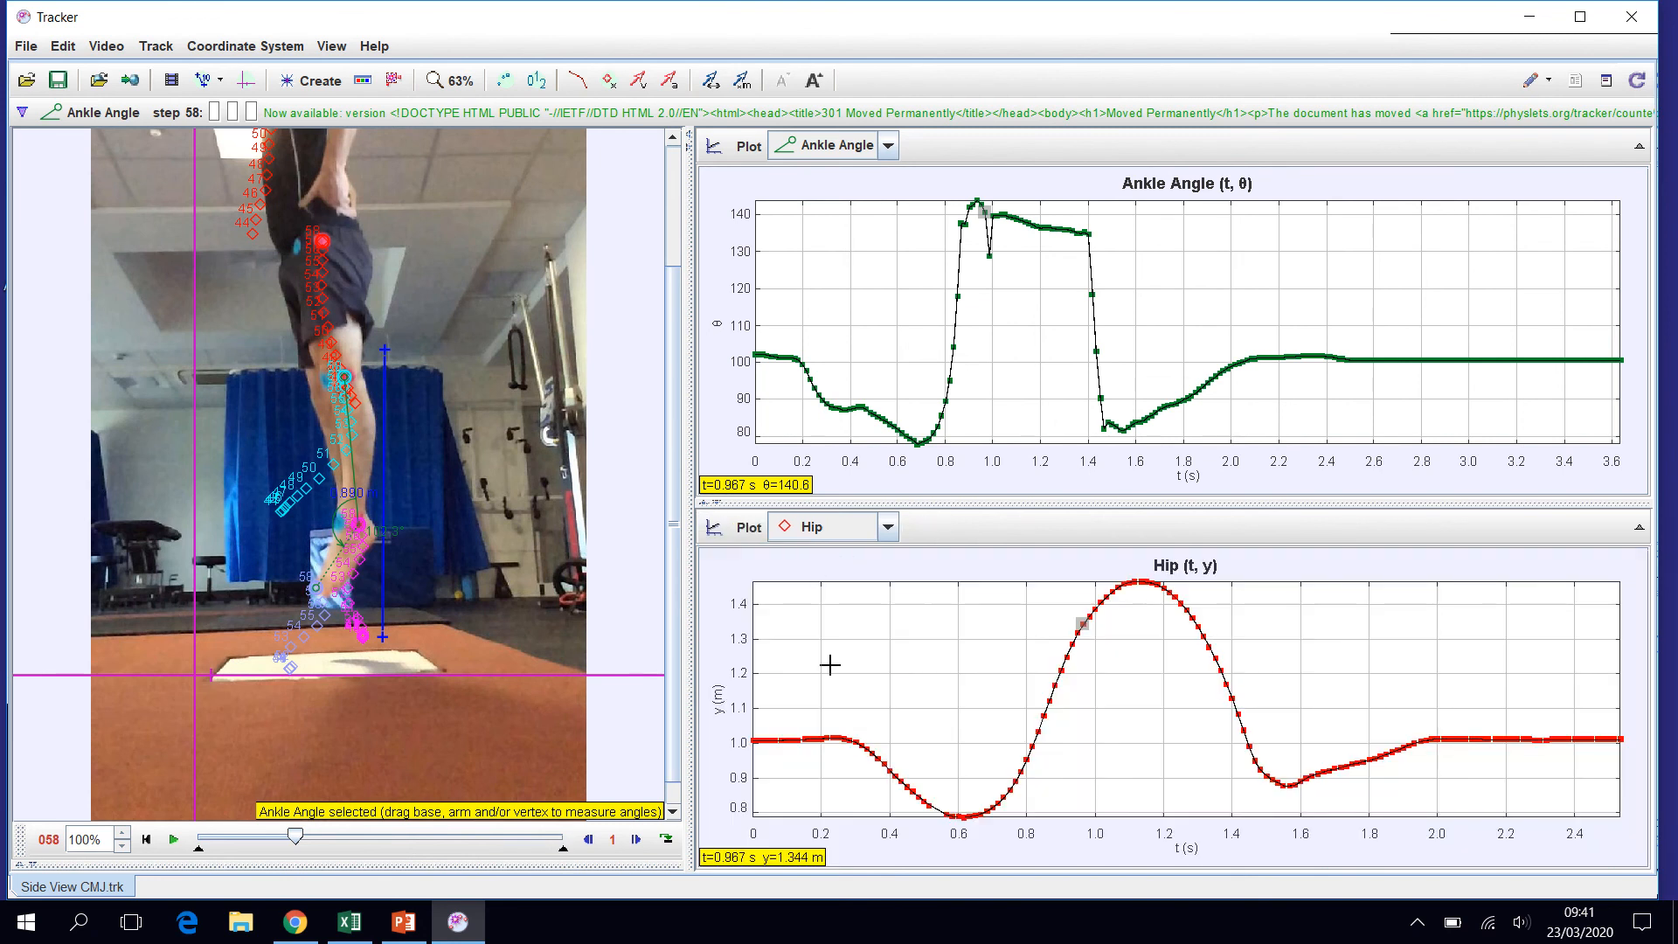
pyautogui.click(891, 531)
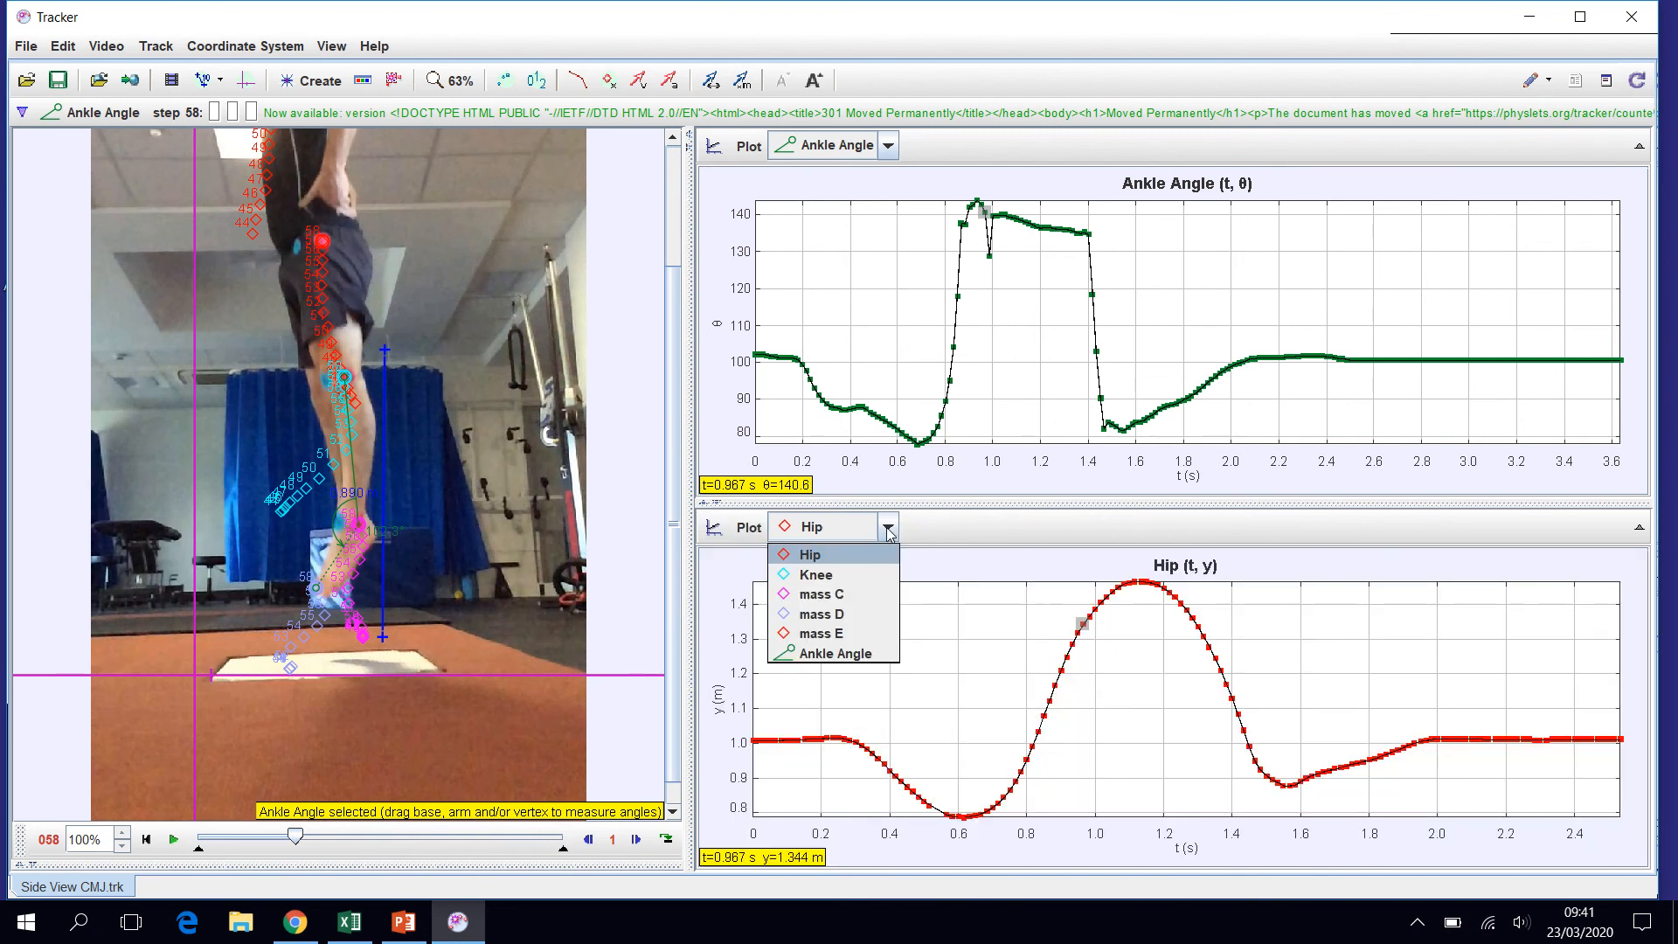
pyautogui.click(820, 551)
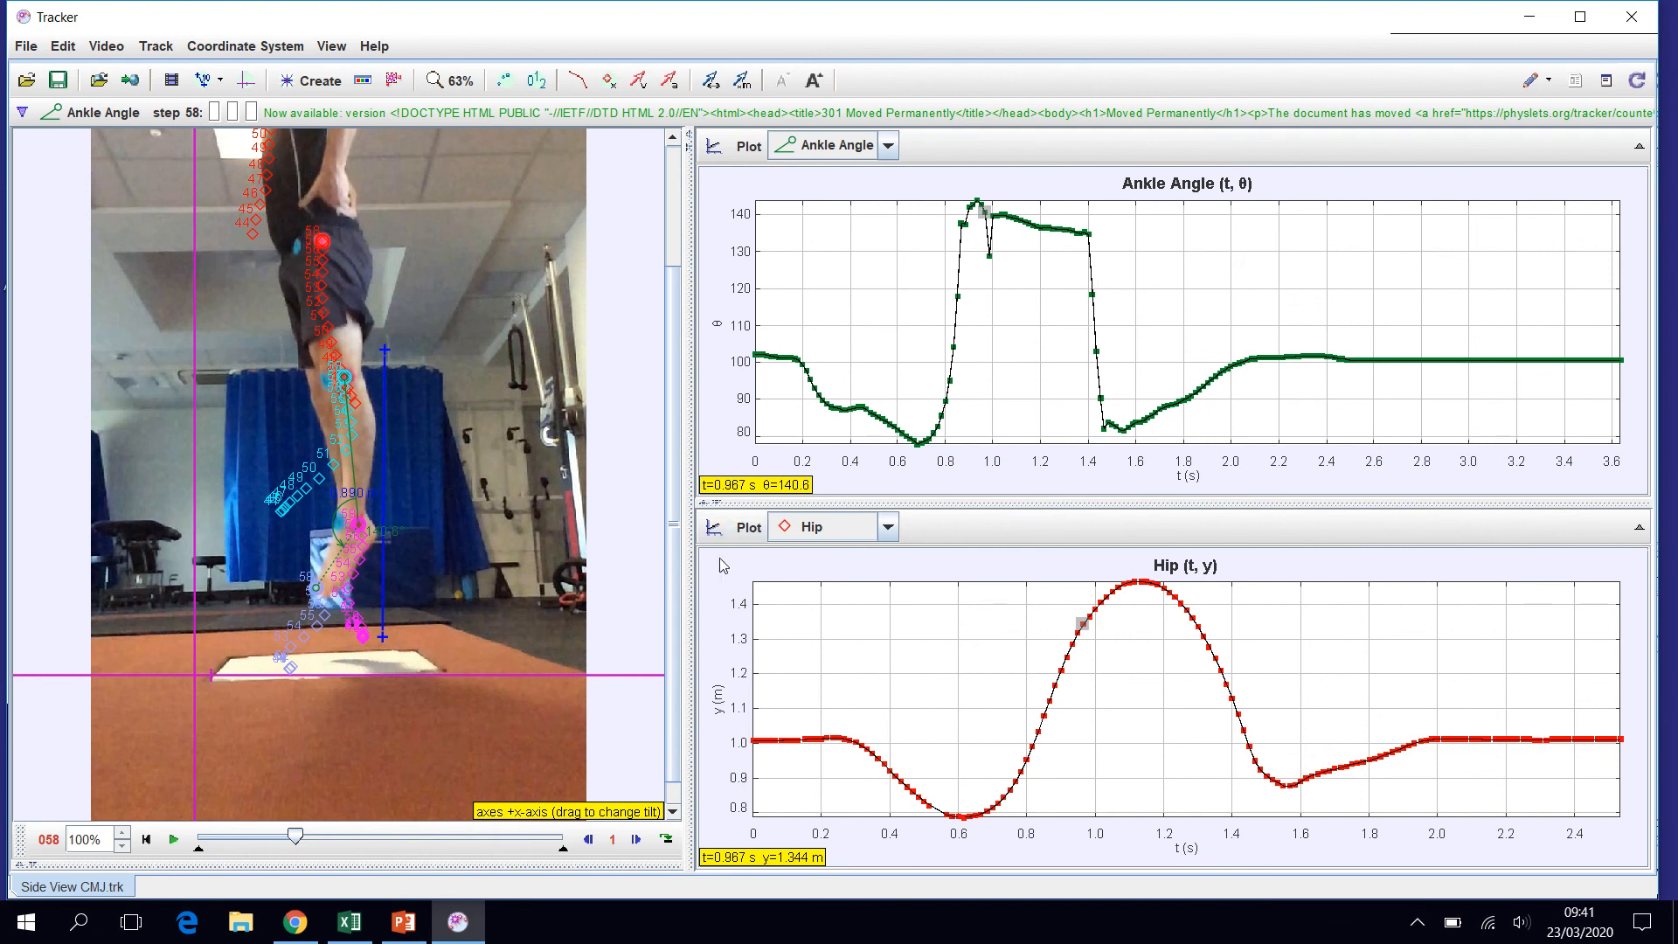
# - Show the Hip data as a table, select the t, x and y values down to 1.467 s, and open the copy options for the selected cells
pyautogui.click(715, 529)
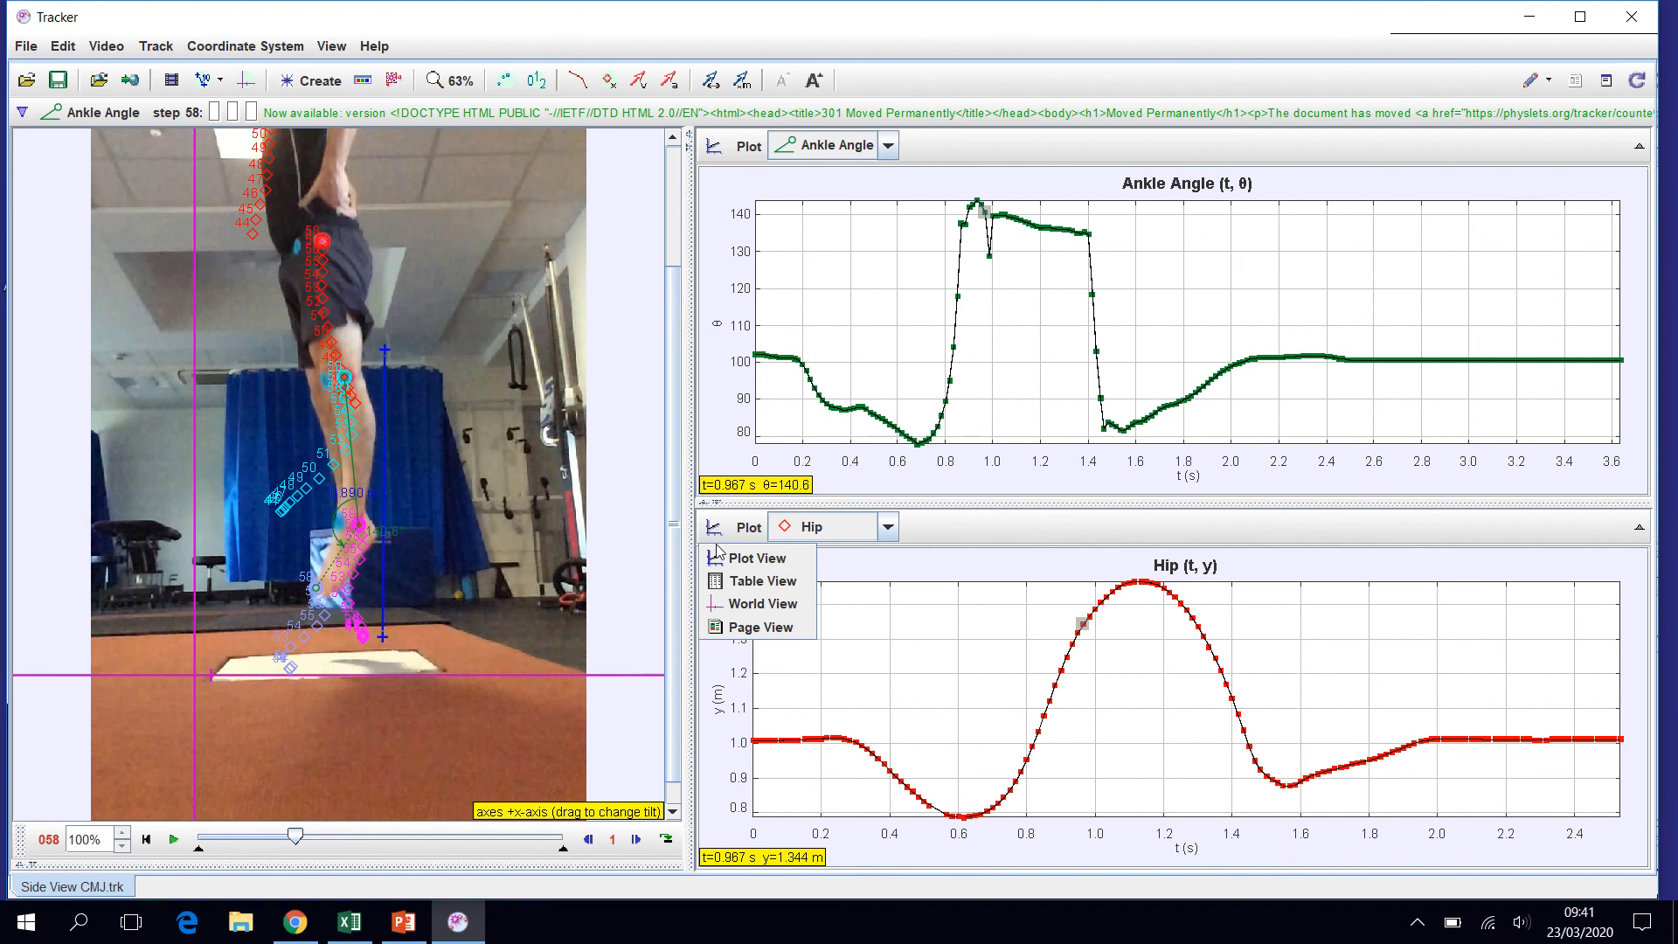
pyautogui.click(756, 582)
pyautogui.moveTo(853, 590); pyautogui.dragTo(1312, 789)
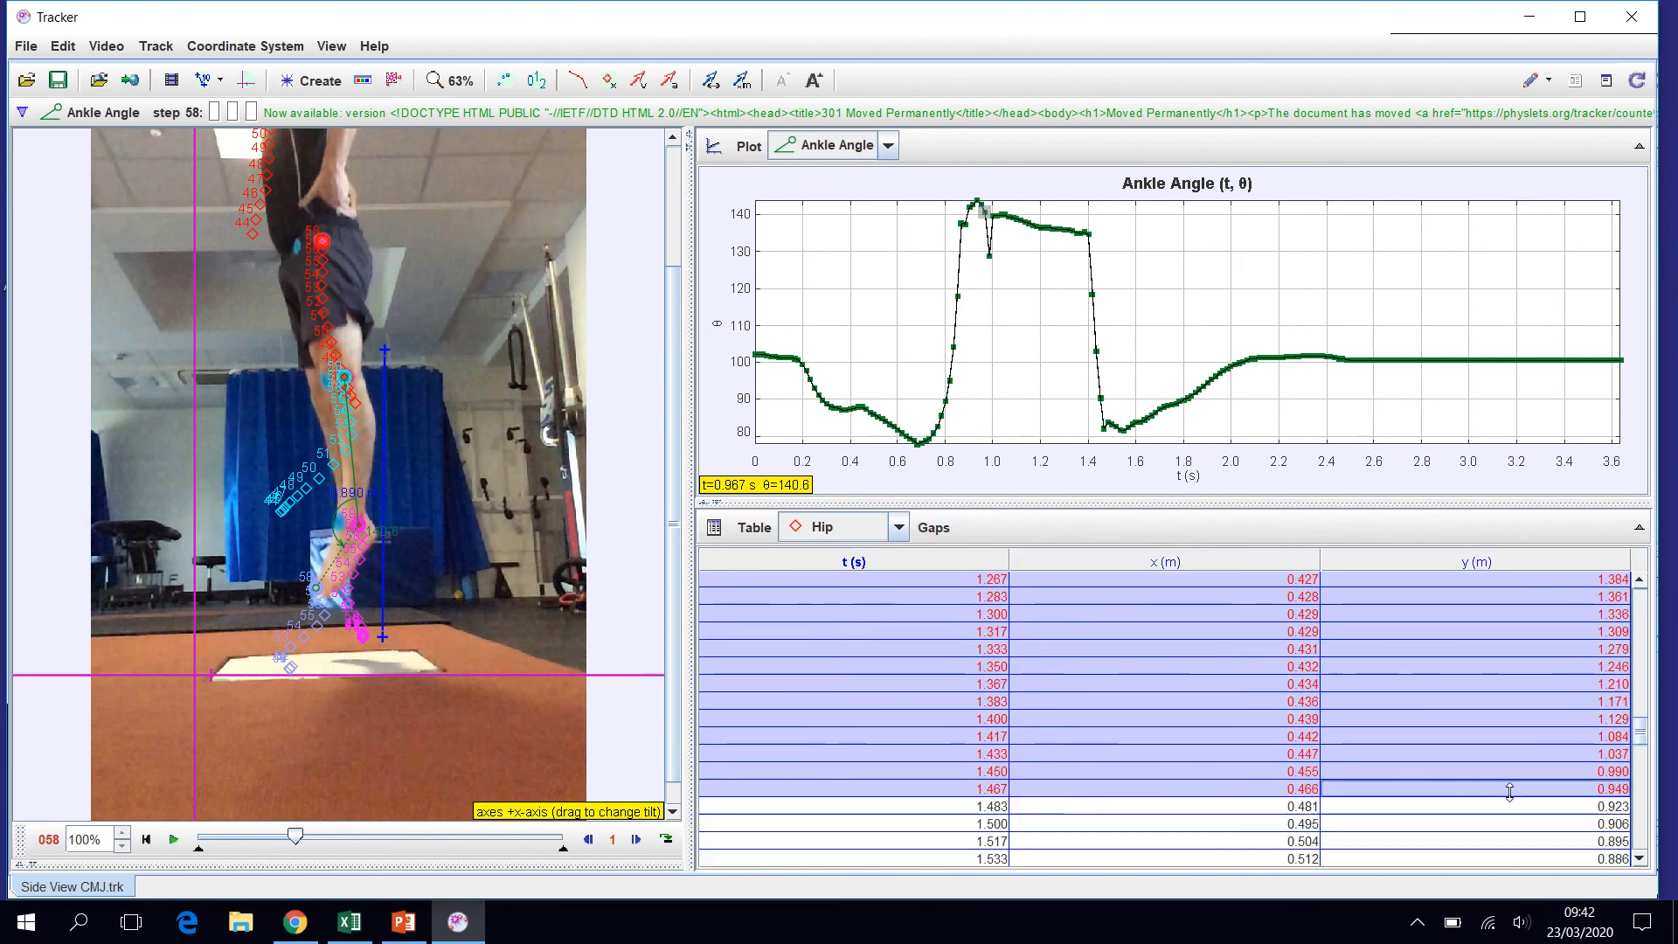
pyautogui.rightClick(1252, 660)
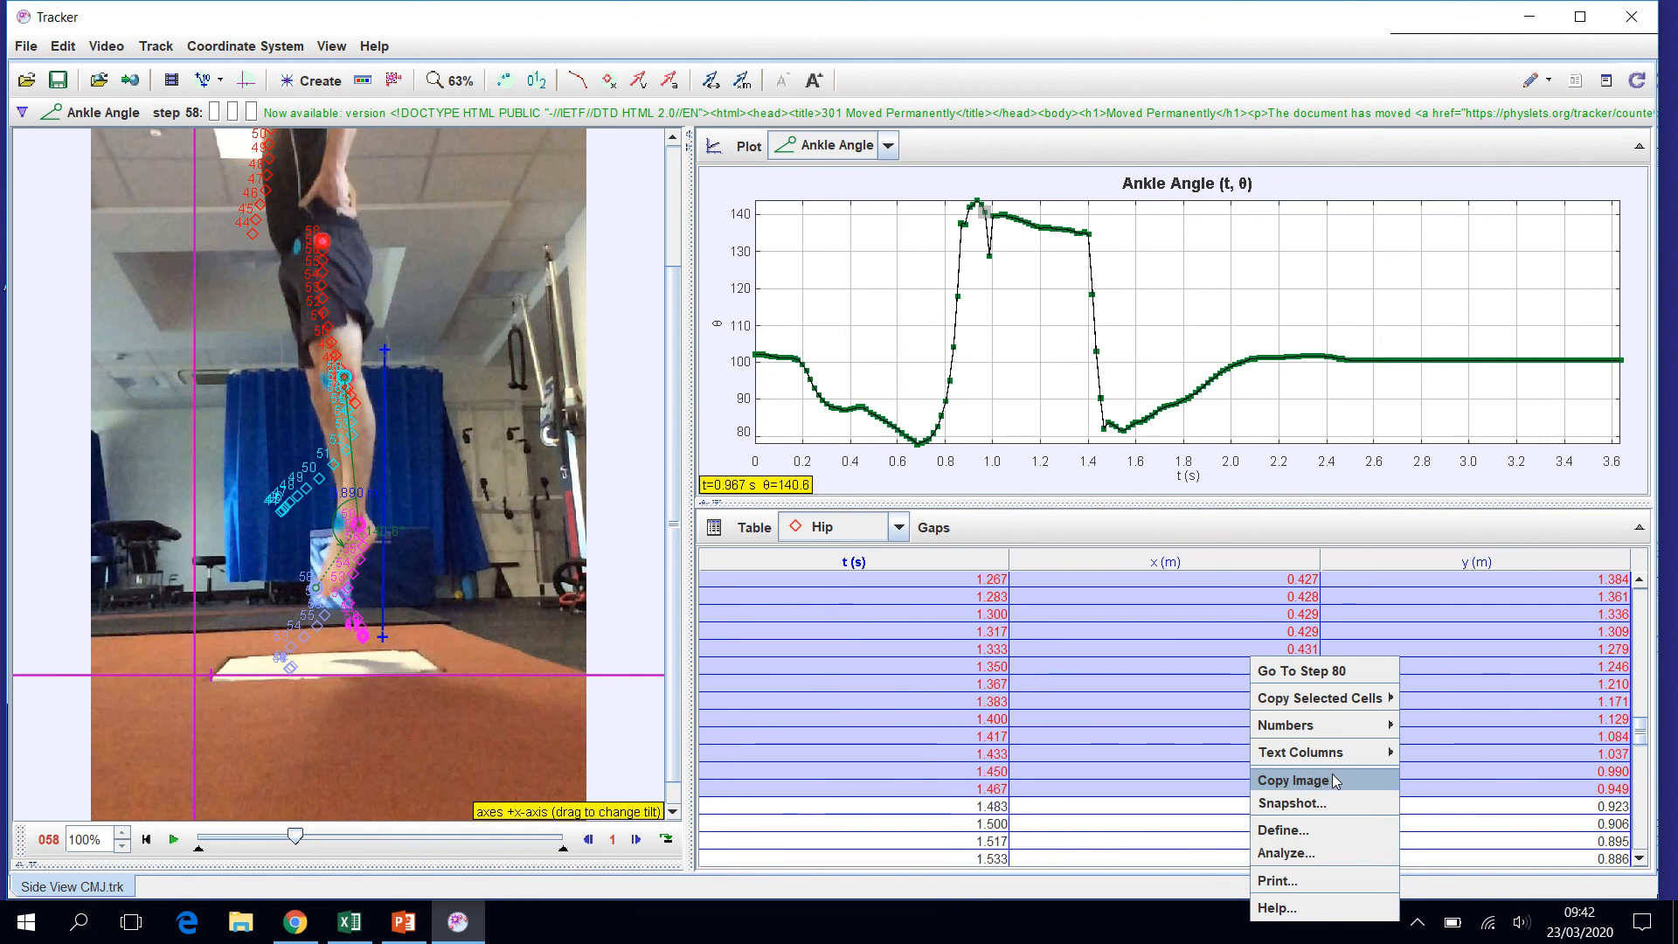
pyautogui.moveTo(1358, 698)
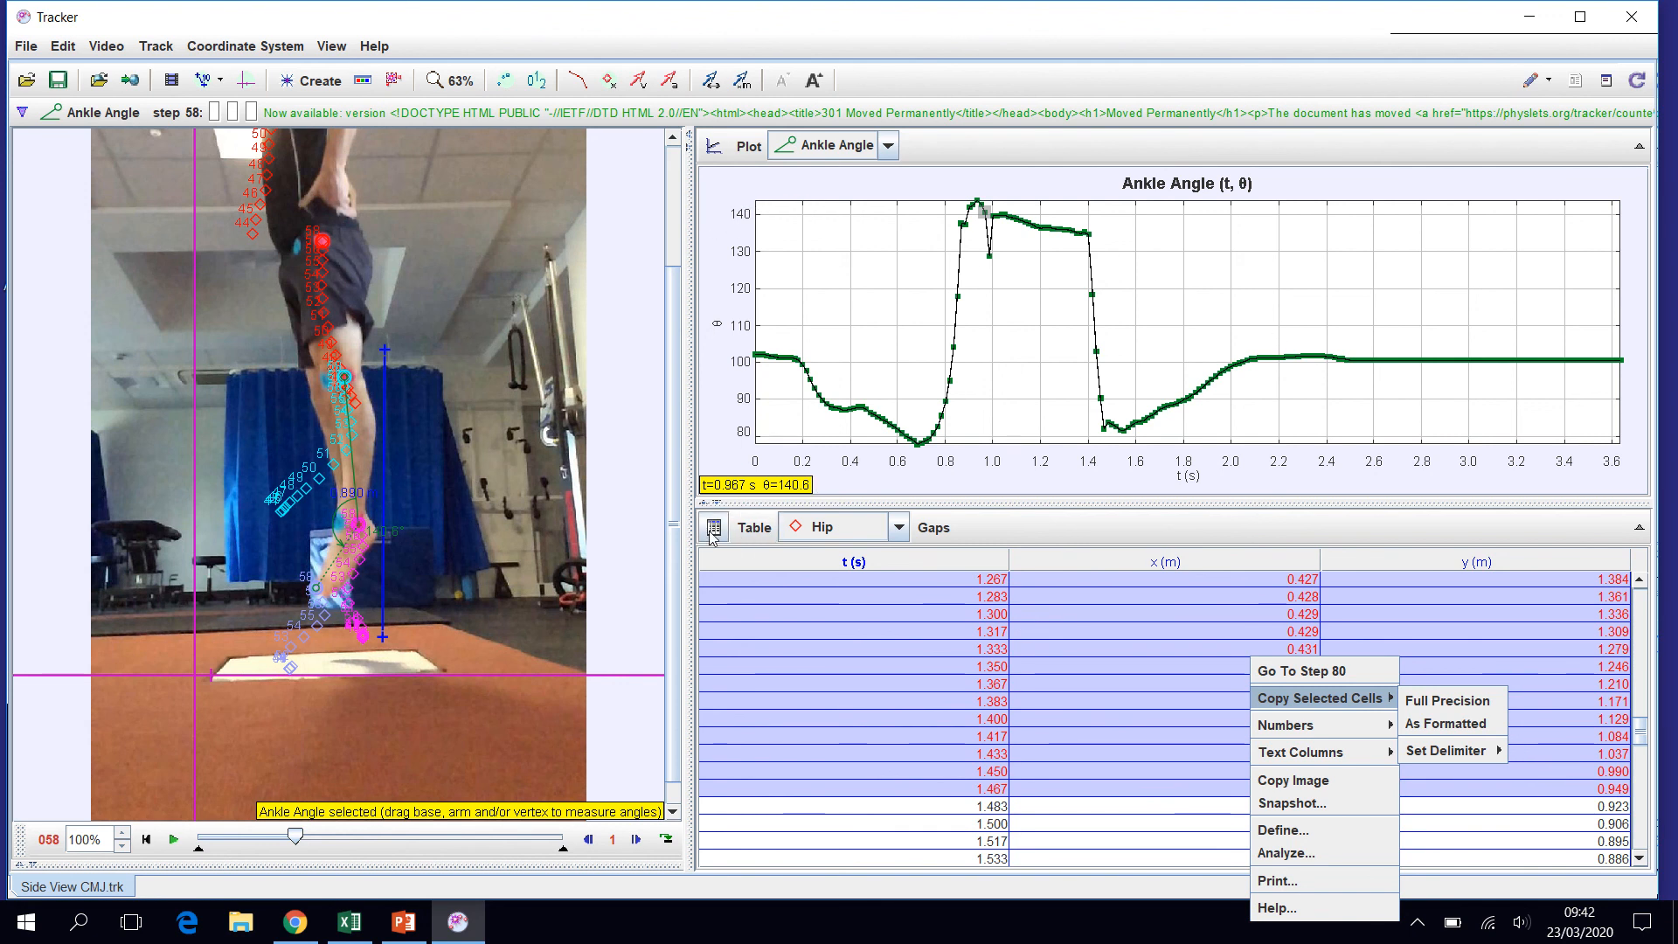
pyautogui.moveTo(861, 10)
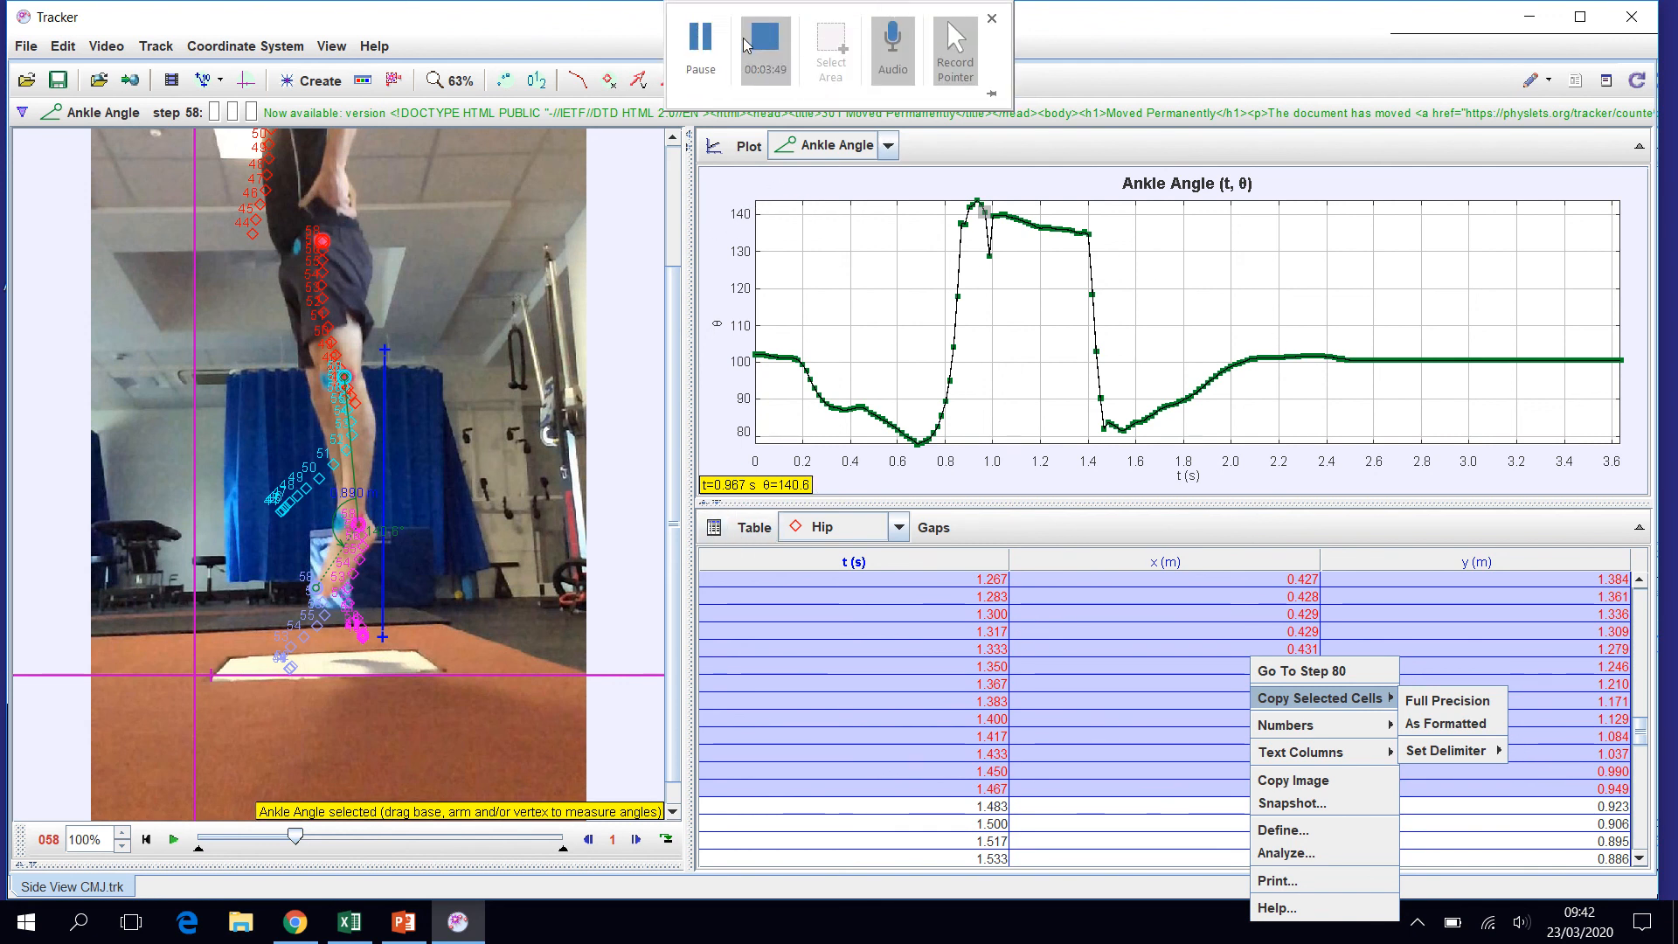
pyautogui.click(702, 49)
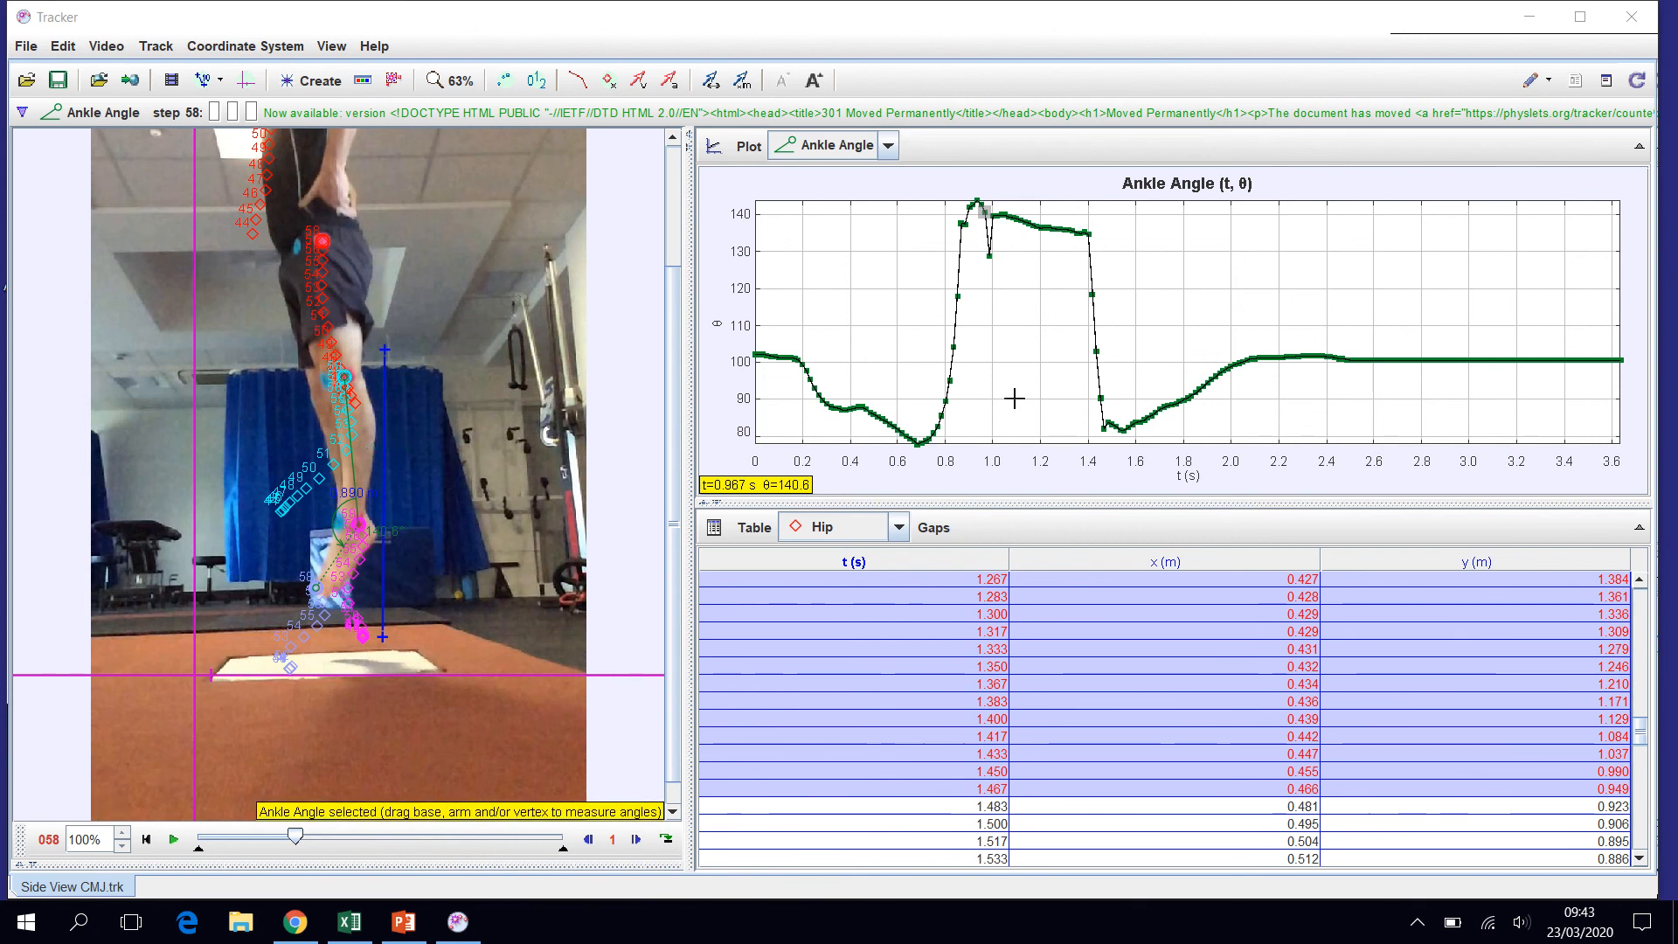
pyautogui.moveTo(773, 17)
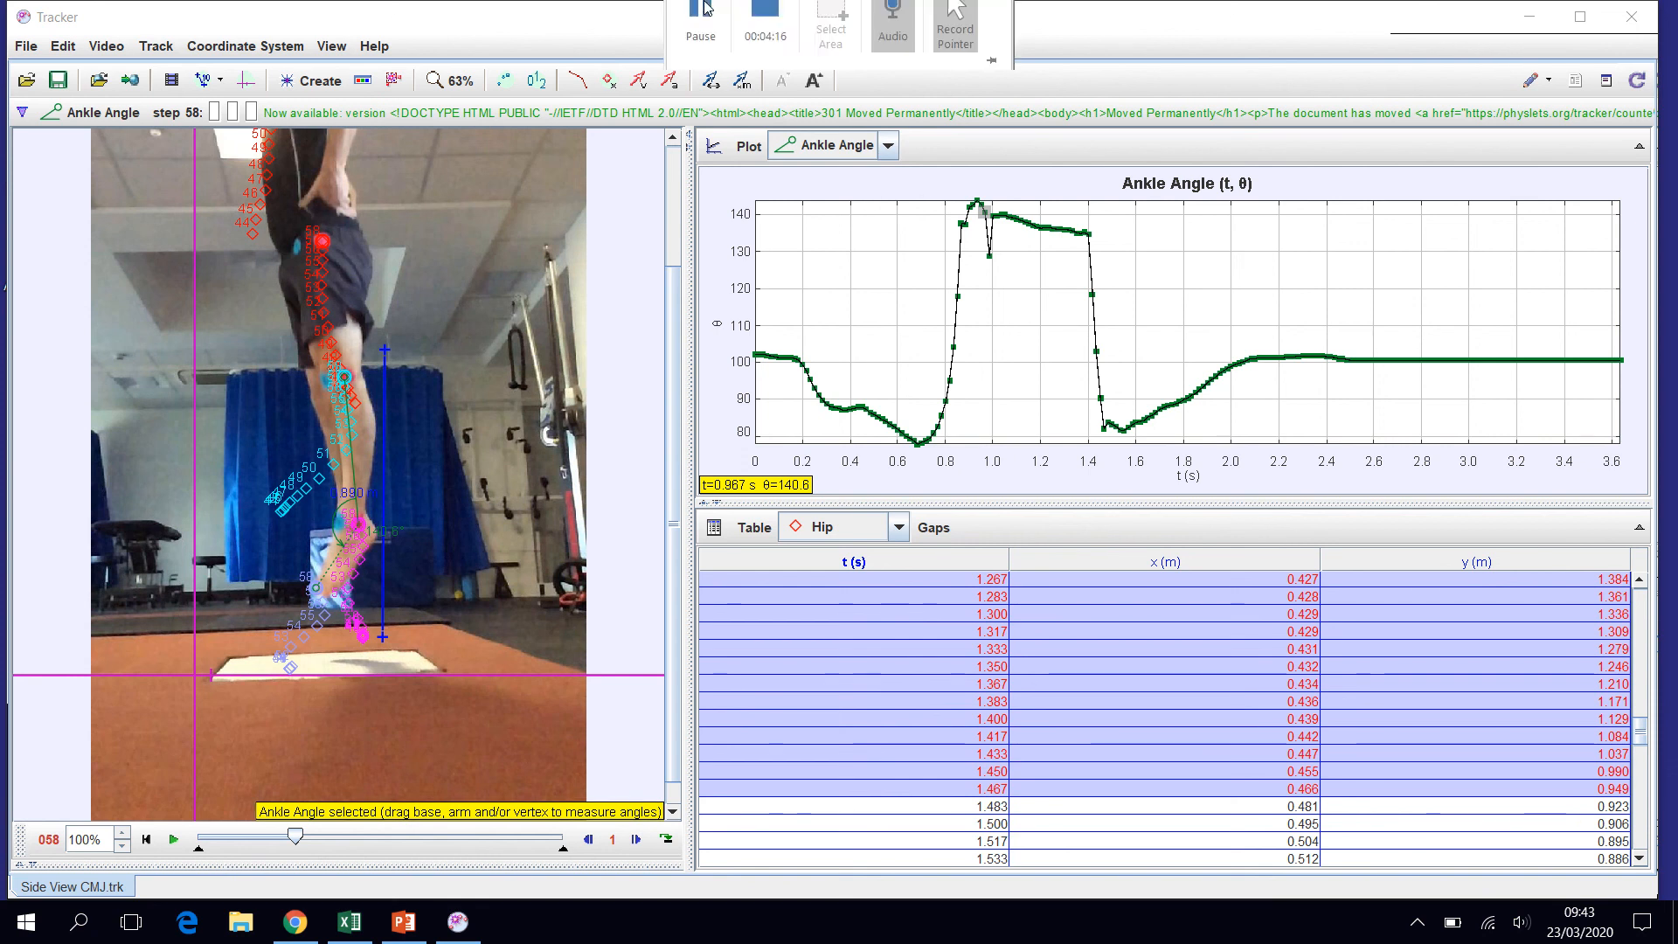